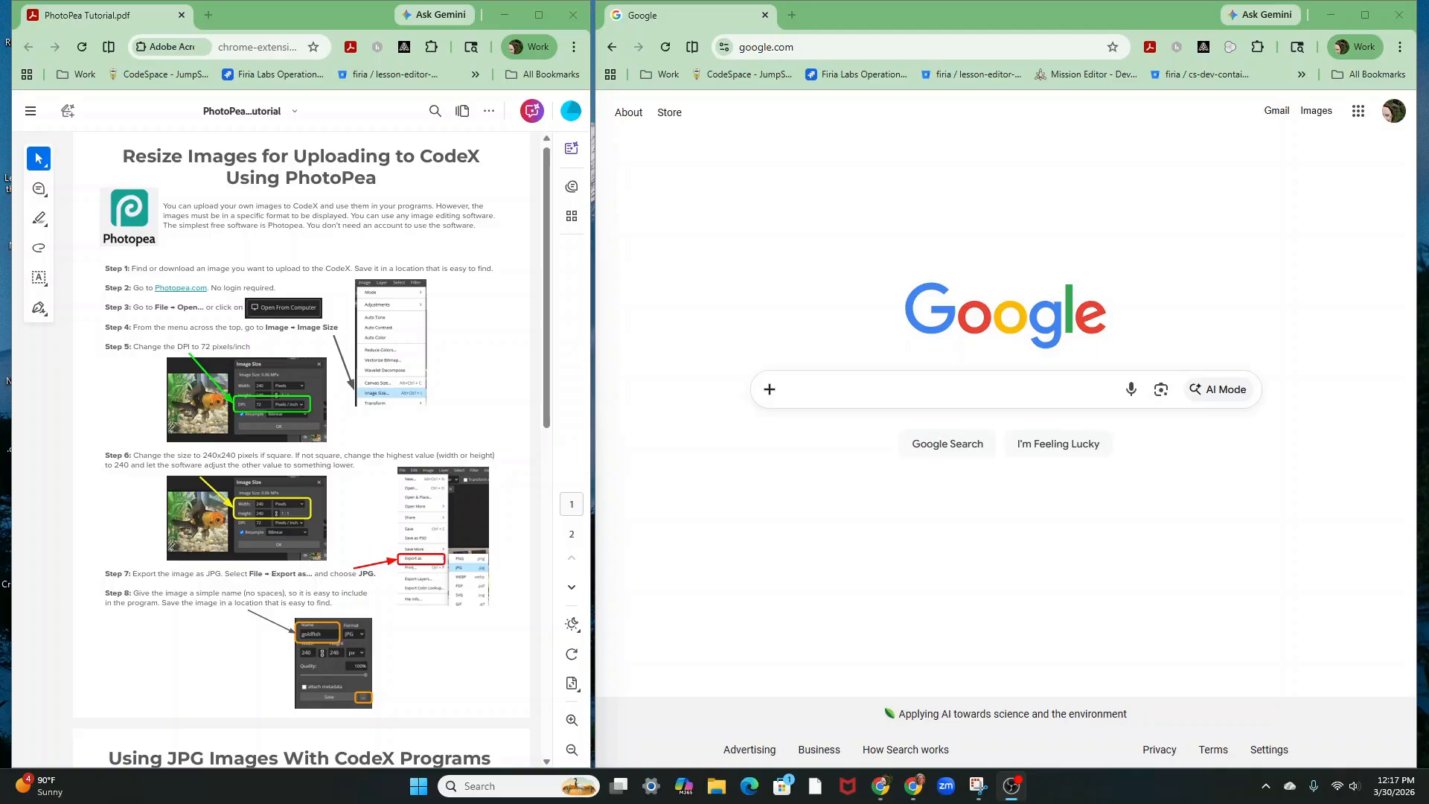
# Go to photopea.com in the right-hand Chrome window
pyautogui.click(867, 46)
pyautogui.write('photo')
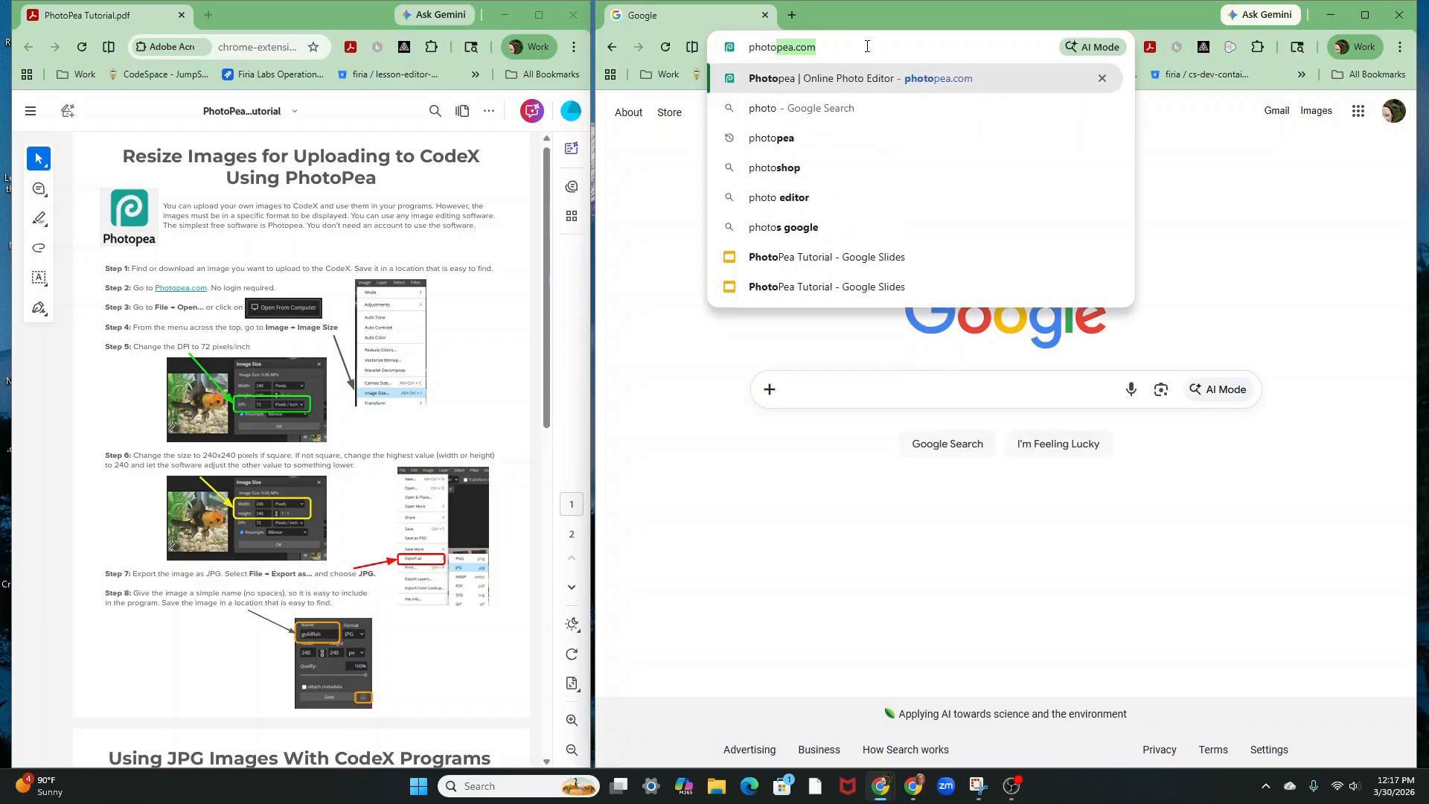
pyautogui.write('pea.com')
pyautogui.press('Return')
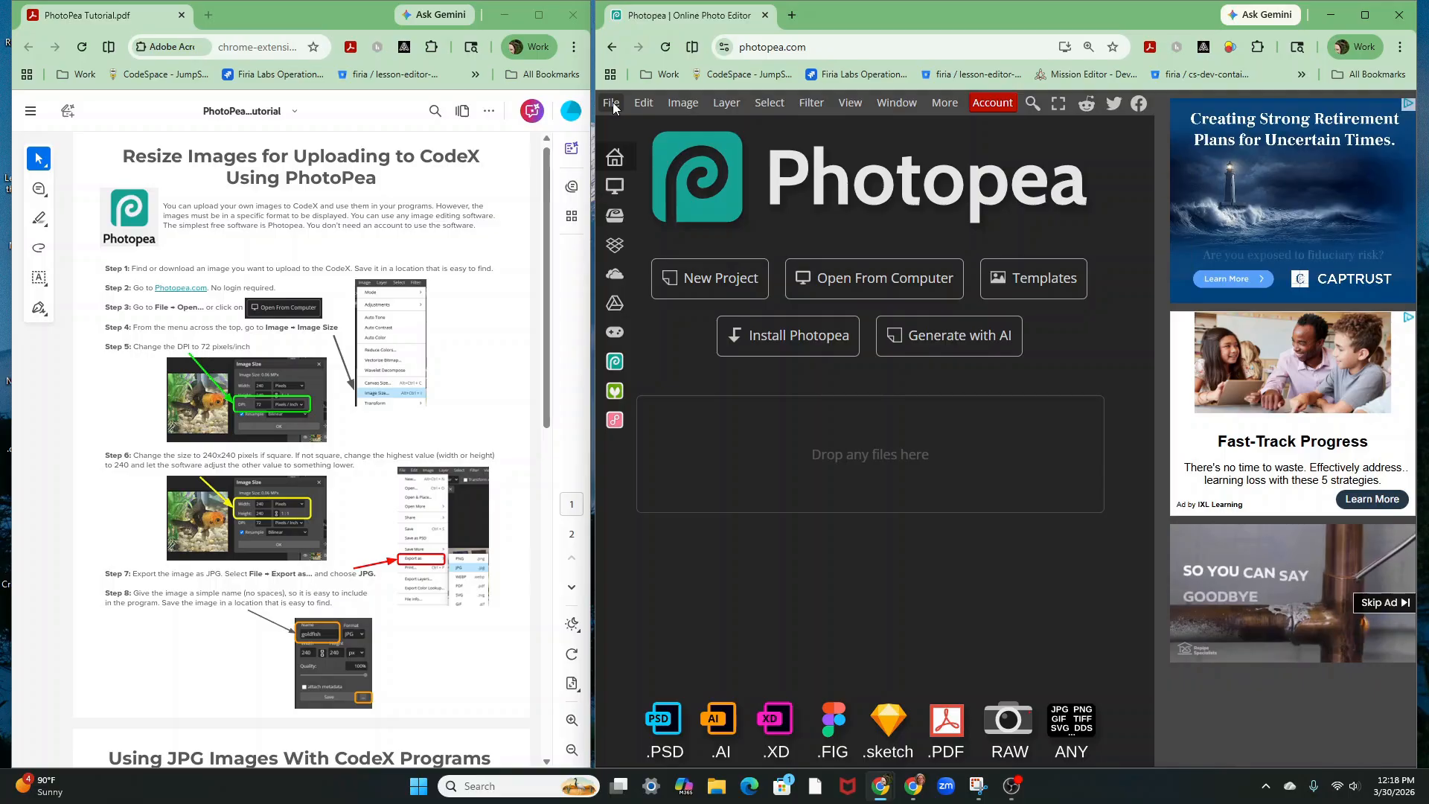
# Open 20260220_145627 from Downloads as a Photopea document
pyautogui.click(614, 105)
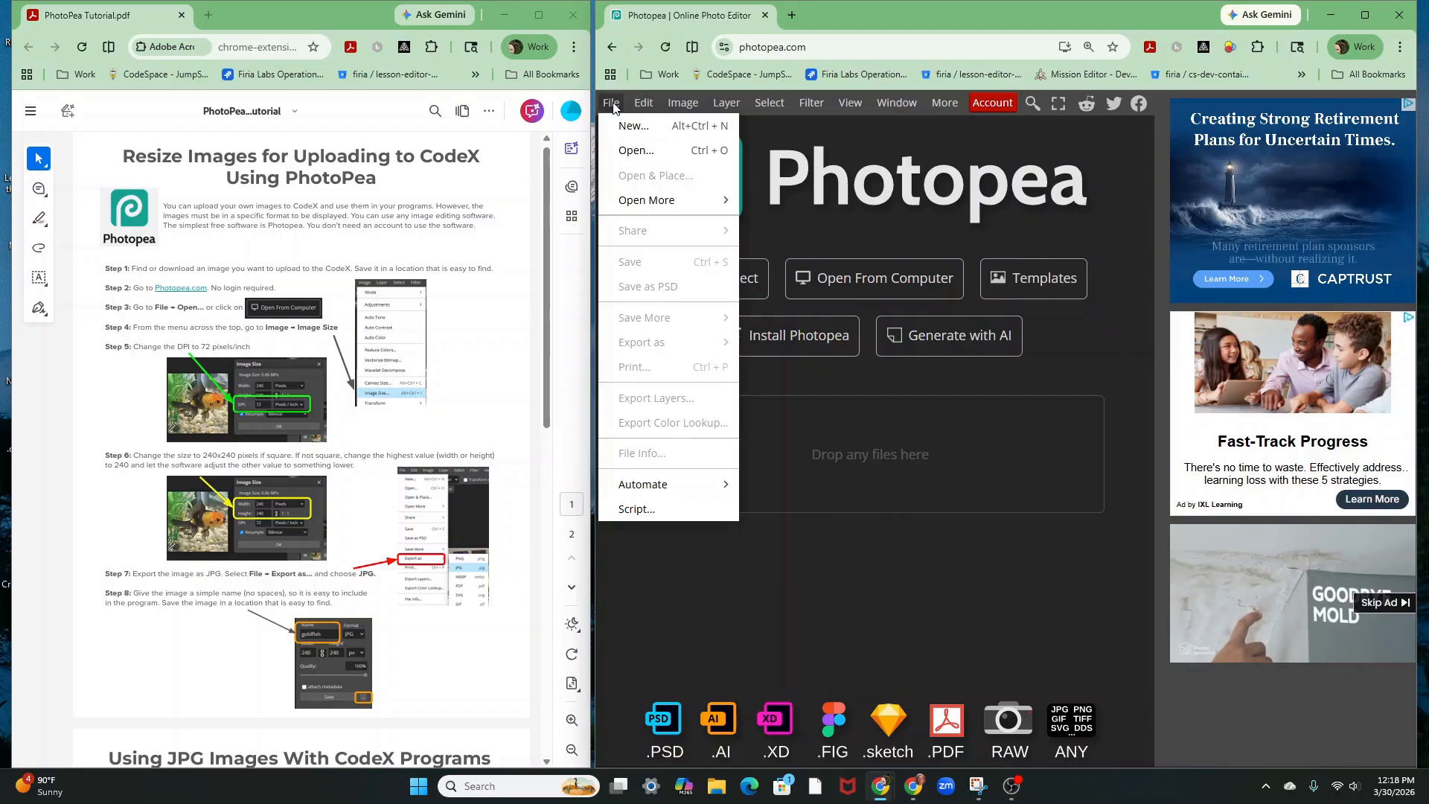
pyautogui.click(630, 151)
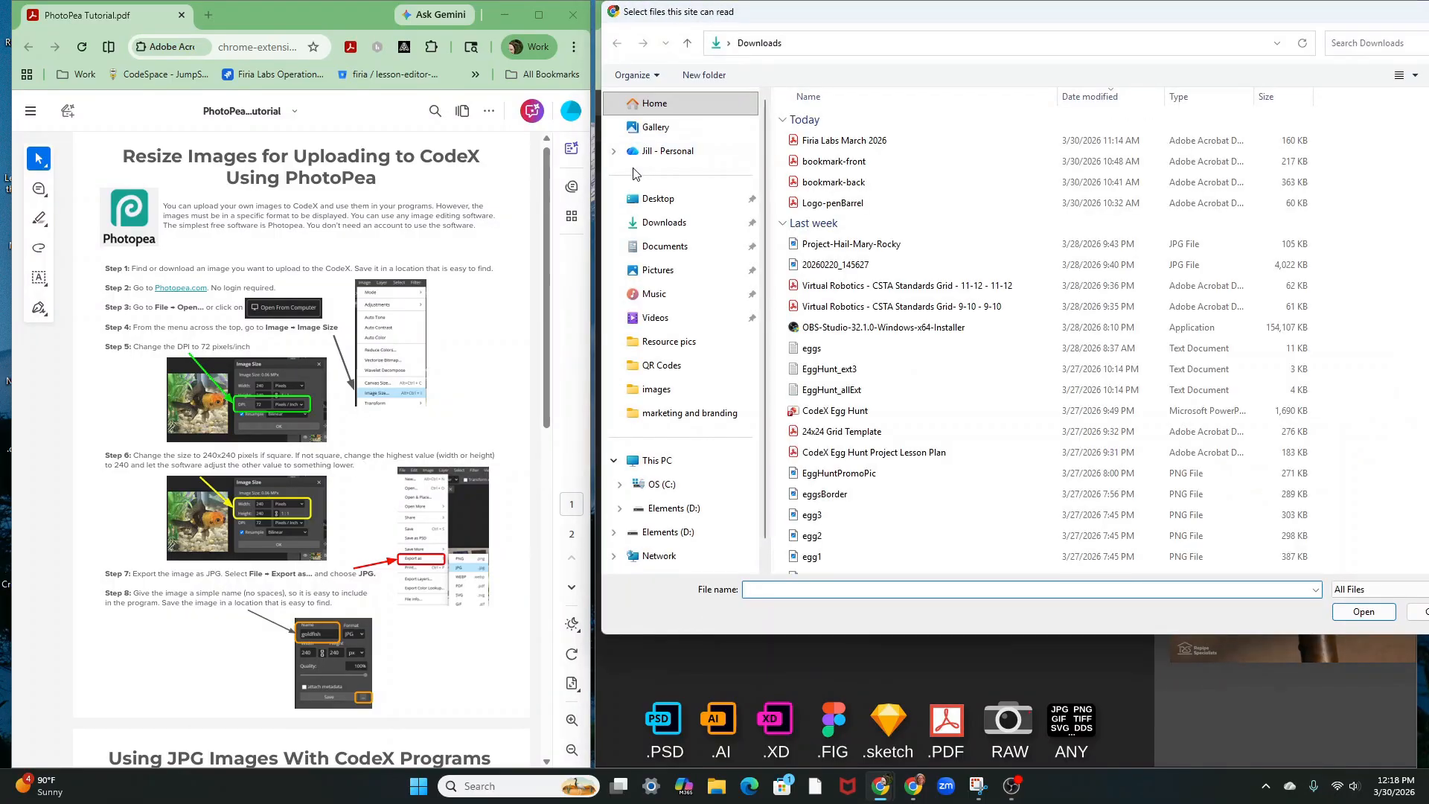
pyautogui.click(839, 267)
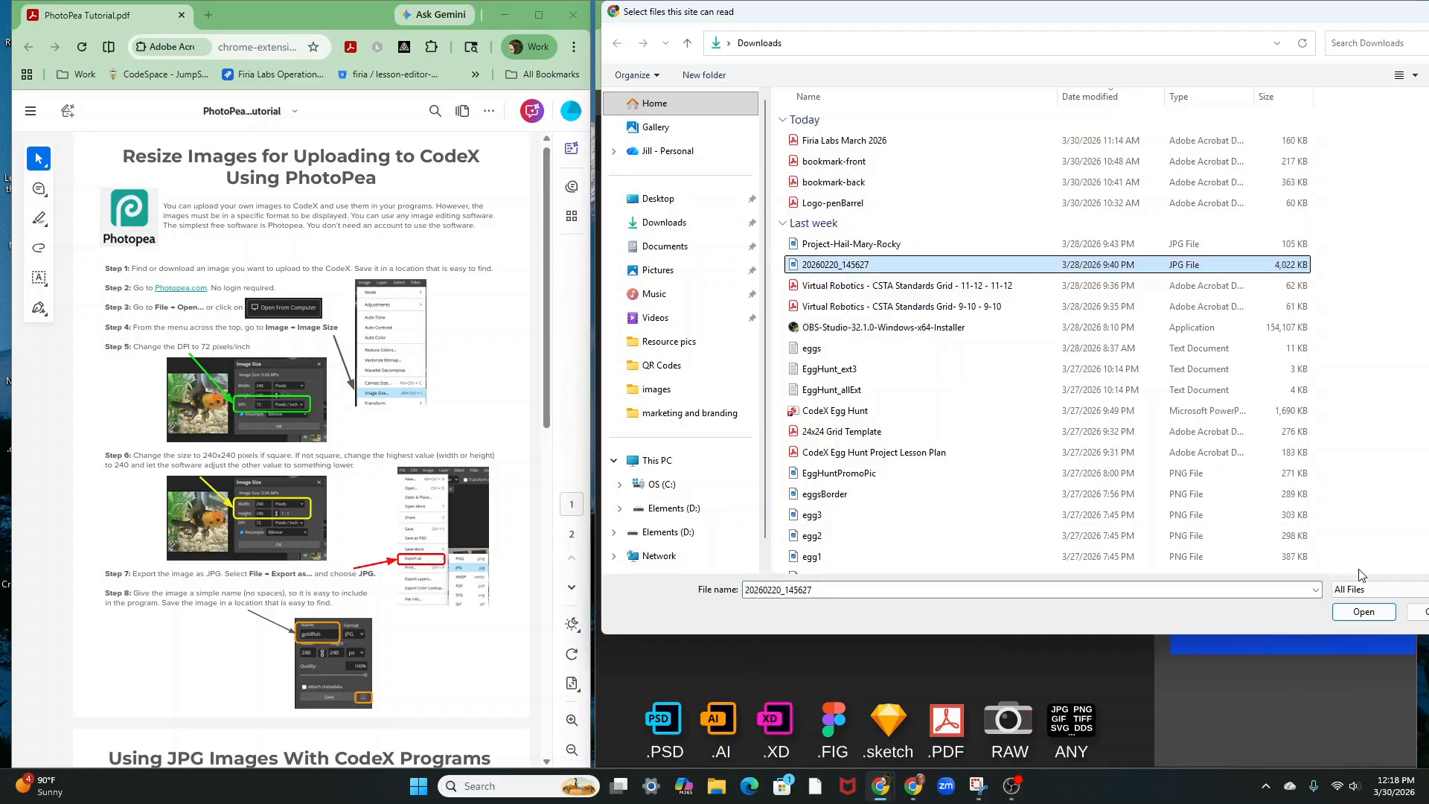
pyautogui.click(1365, 613)
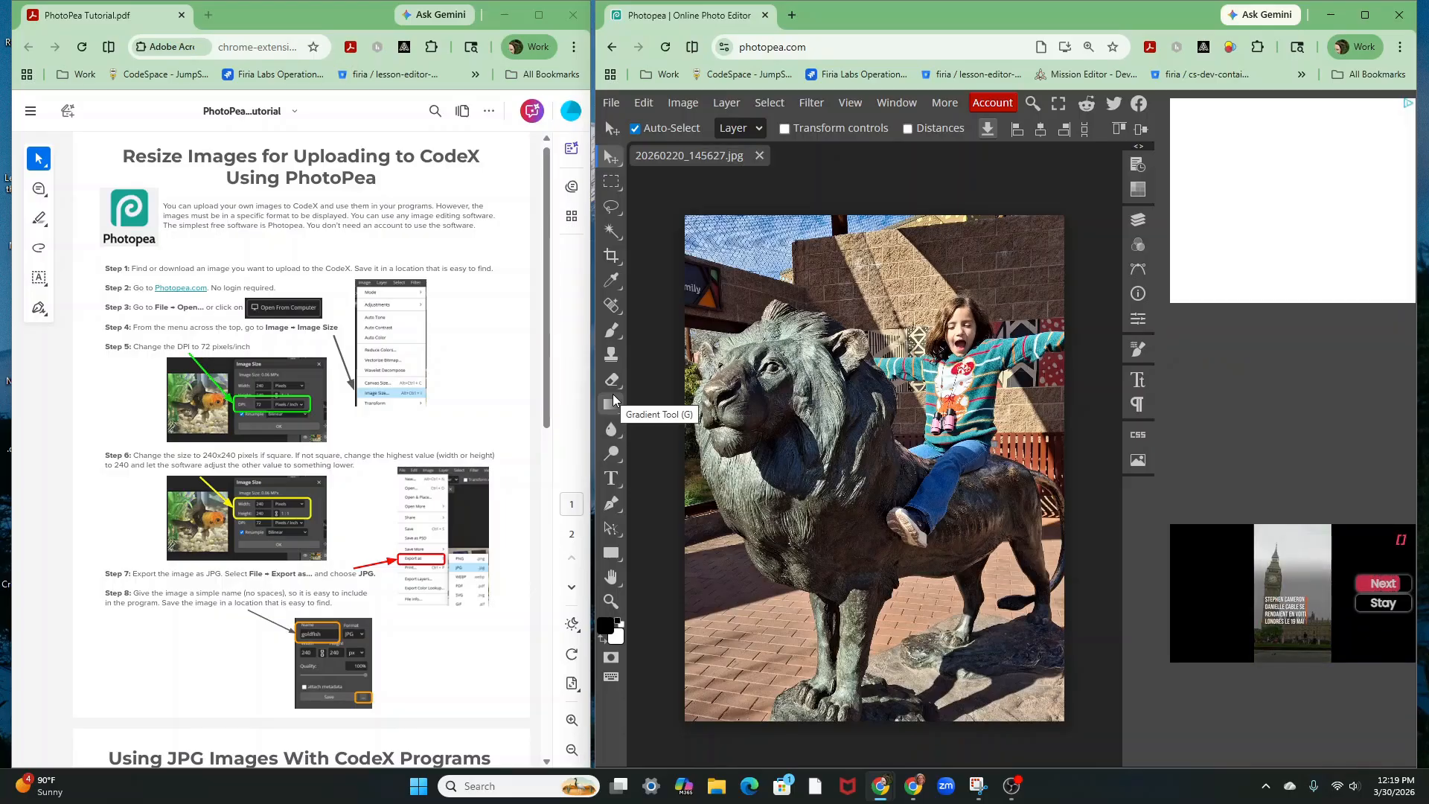
# Set the canvas height to 3060 for a 3060 x 3060 square, then nudge the photo up
pyautogui.click(692, 104)
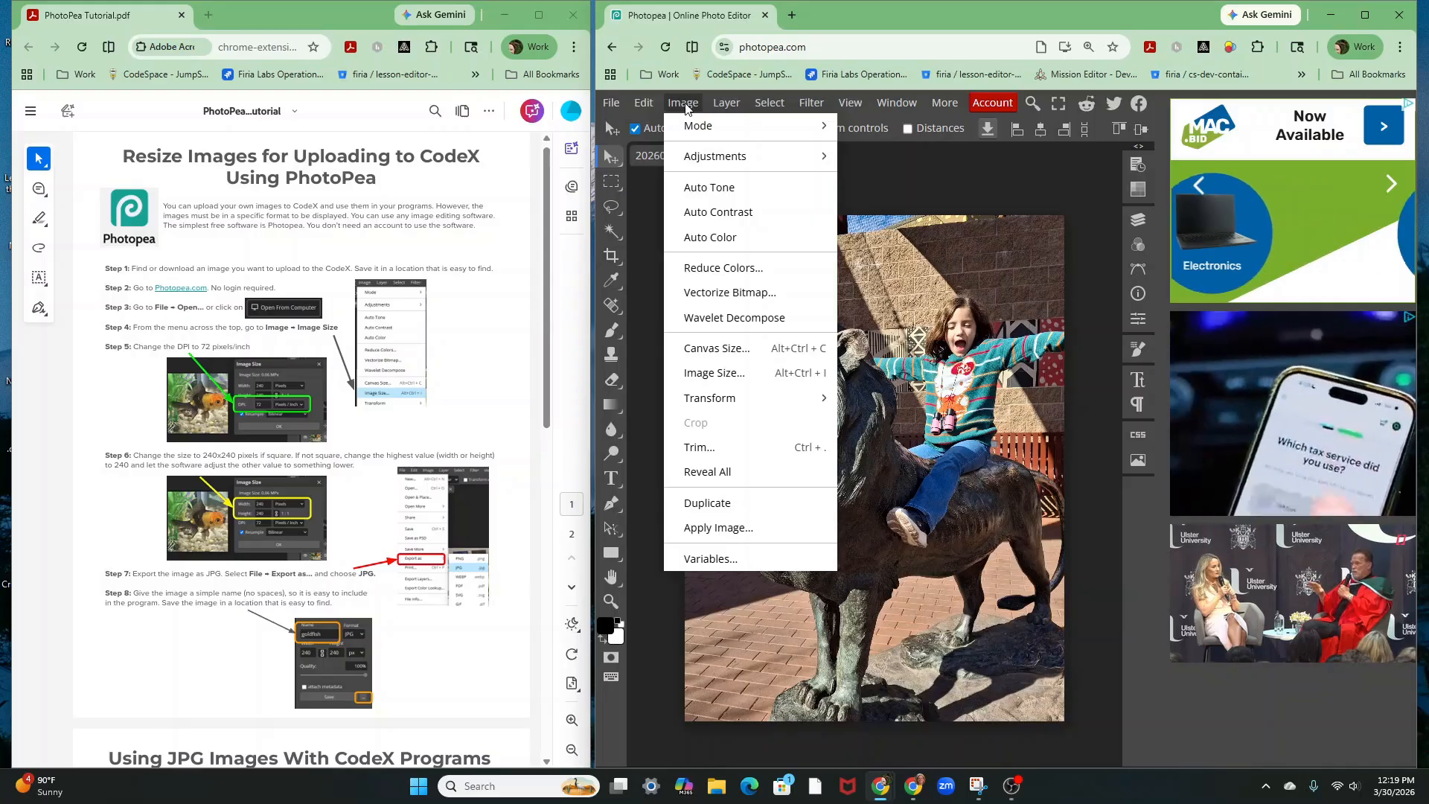
pyautogui.click(712, 349)
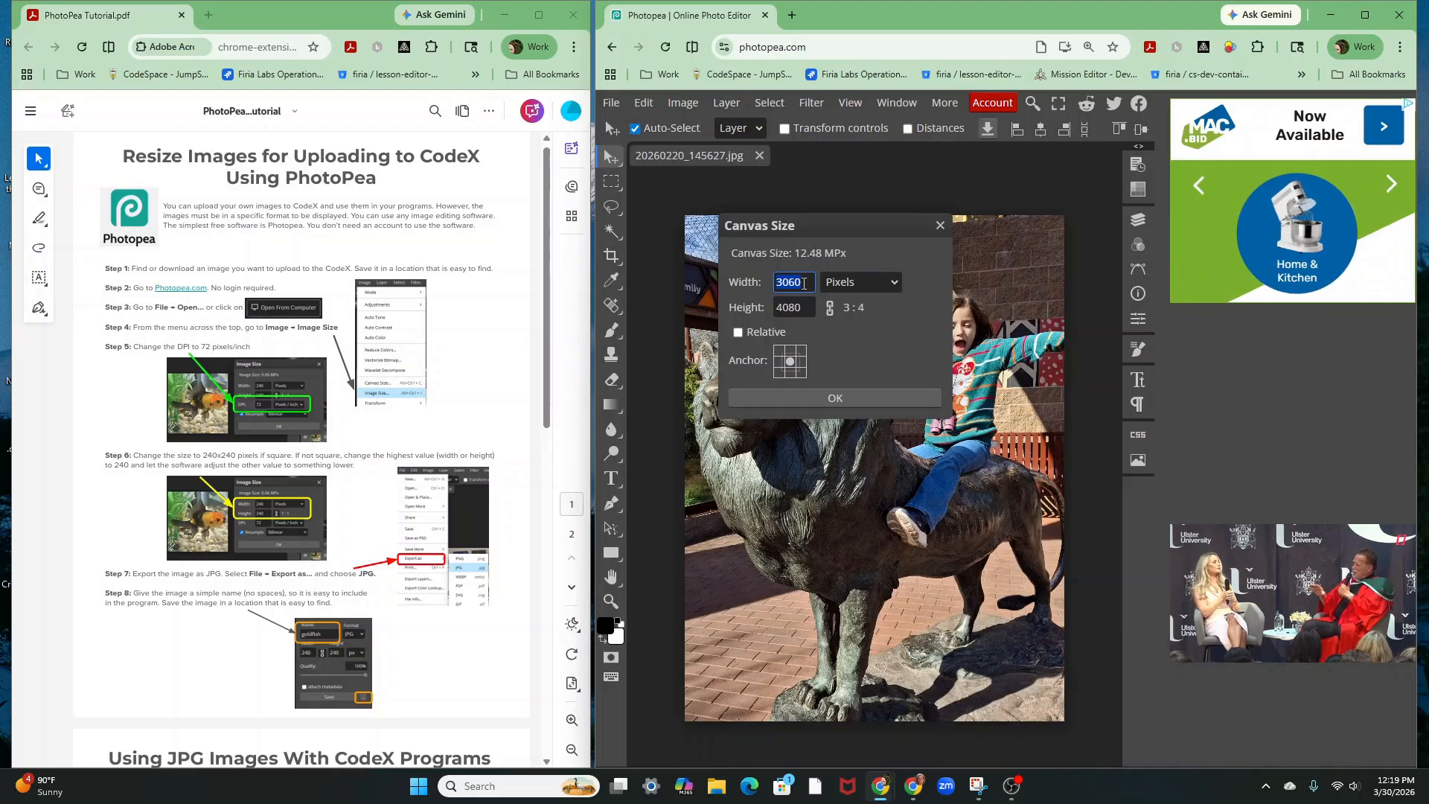
pyautogui.click(805, 306)
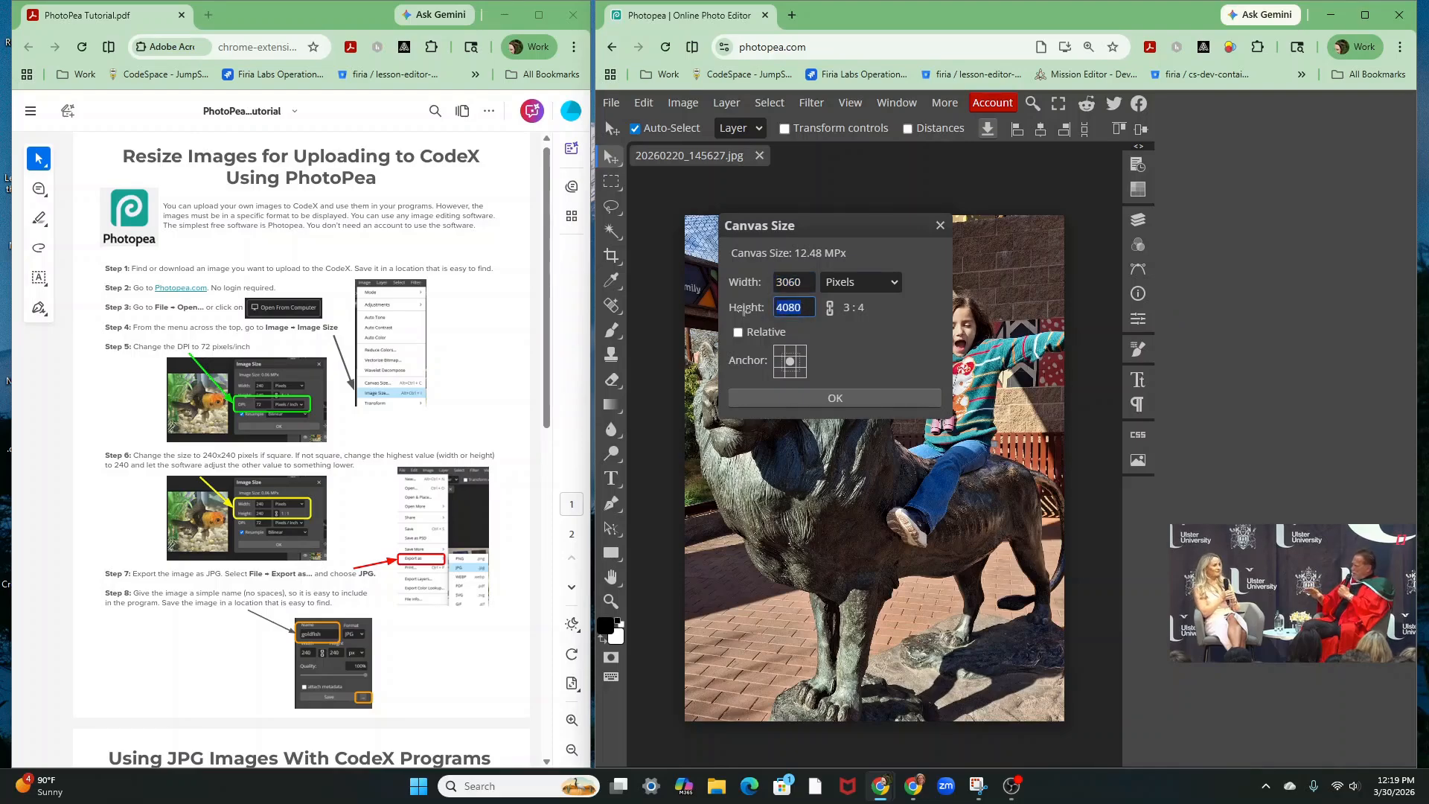
pyautogui.write('3060')
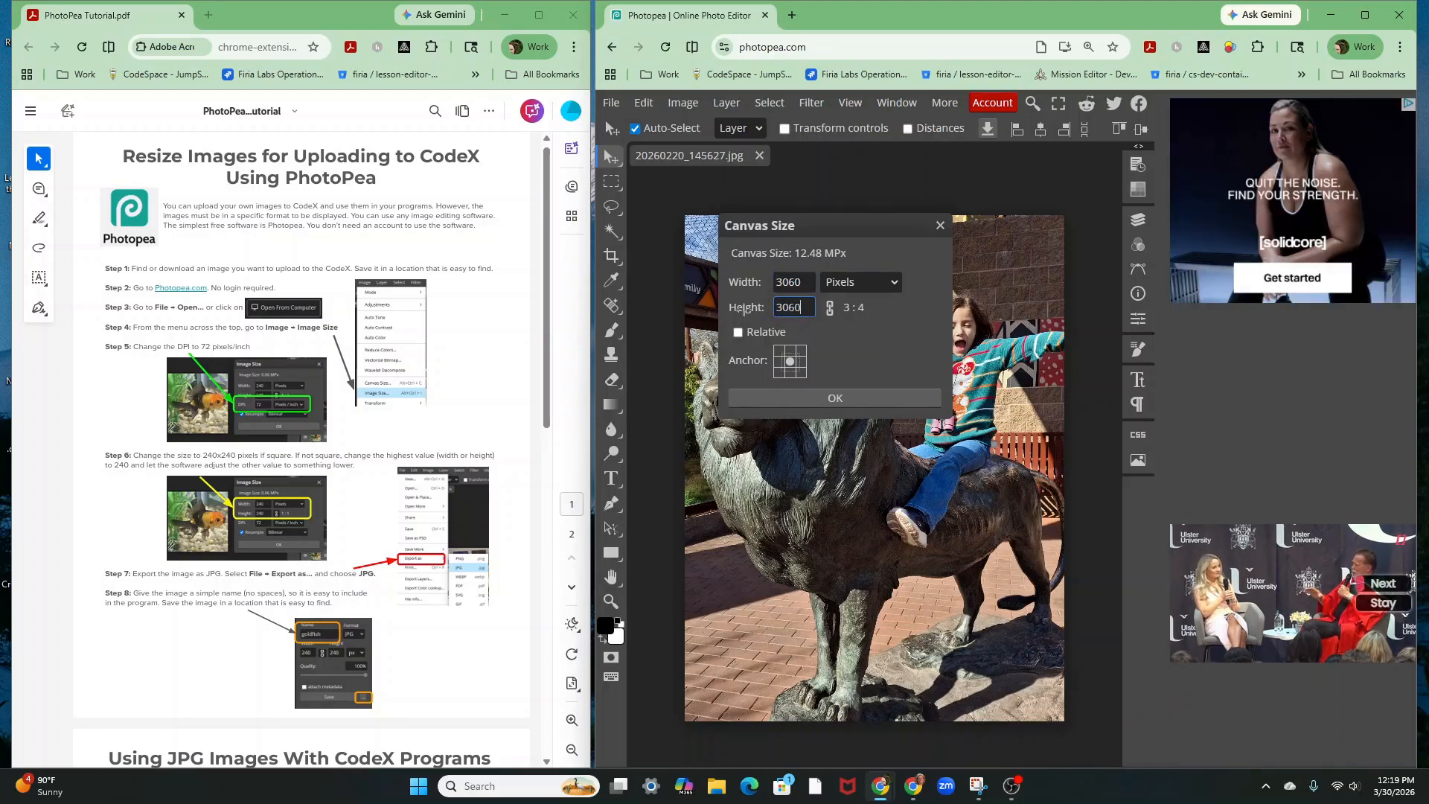
pyautogui.click(851, 398)
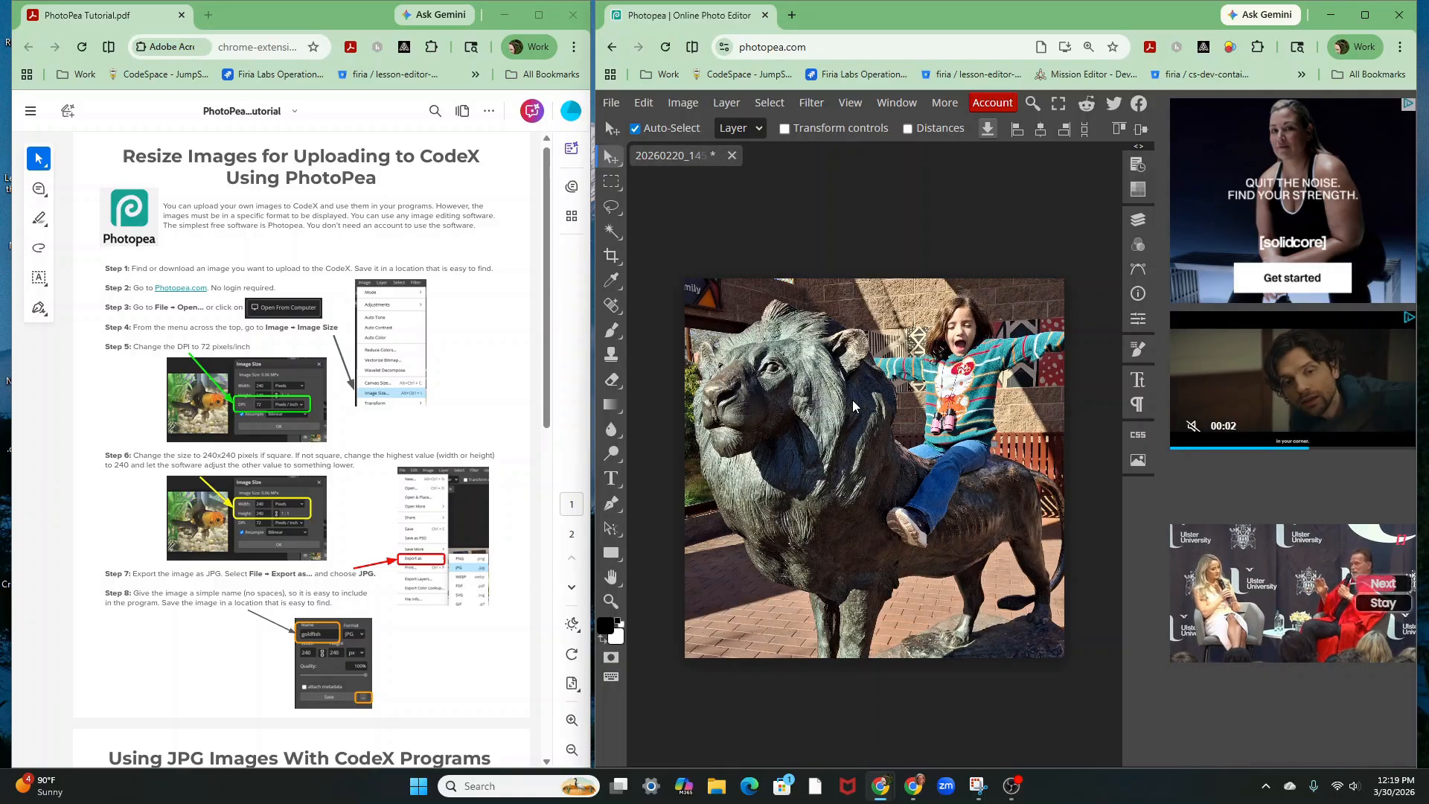
pyautogui.moveTo(887, 413)
pyautogui.mouseDown()
pyautogui.moveTo(879, 343)
pyautogui.moveTo(889, 475)
pyautogui.moveTo(887, 398)
pyautogui.mouseUp()
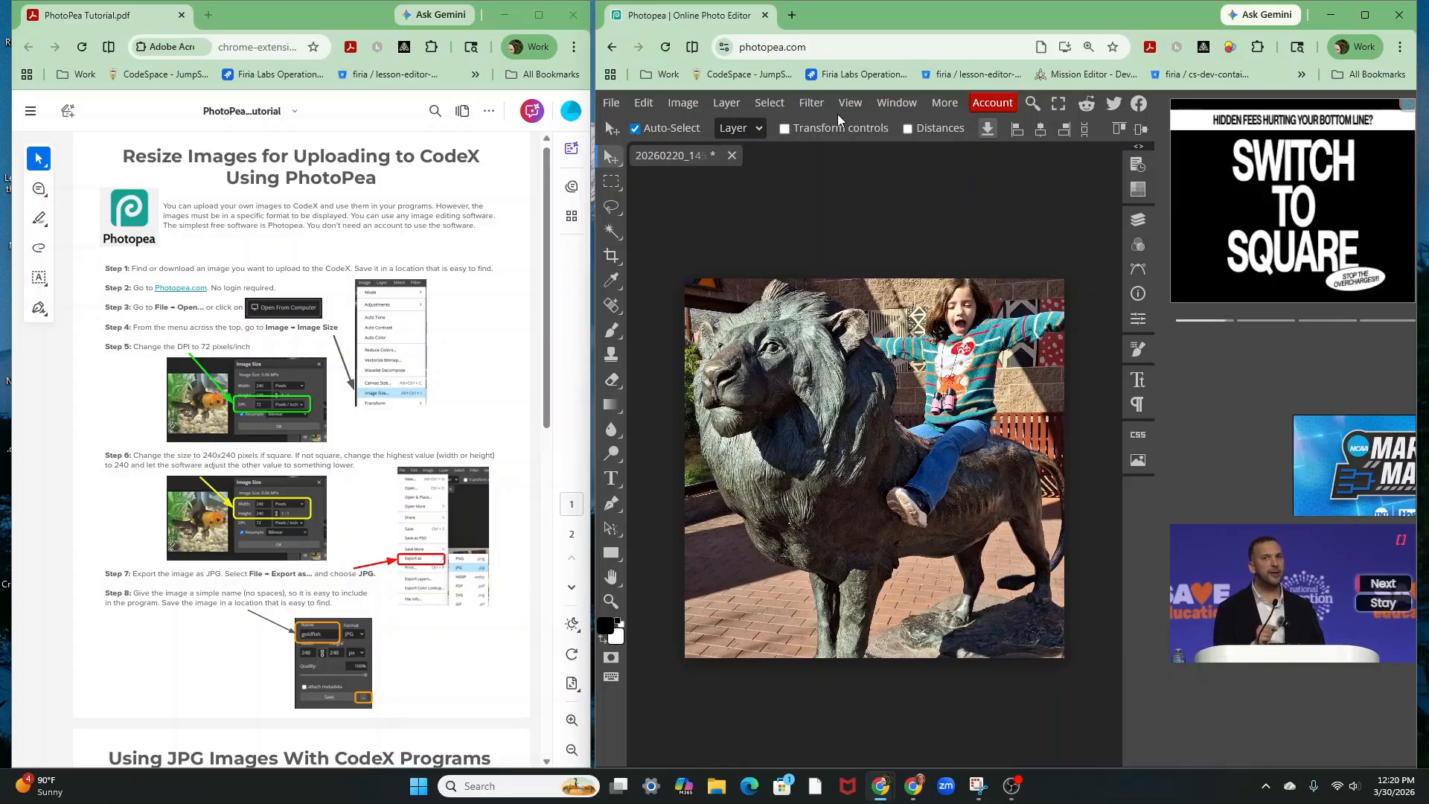
# Resize the image to width 240, making it 240 x 240 pixels
pyautogui.click(685, 104)
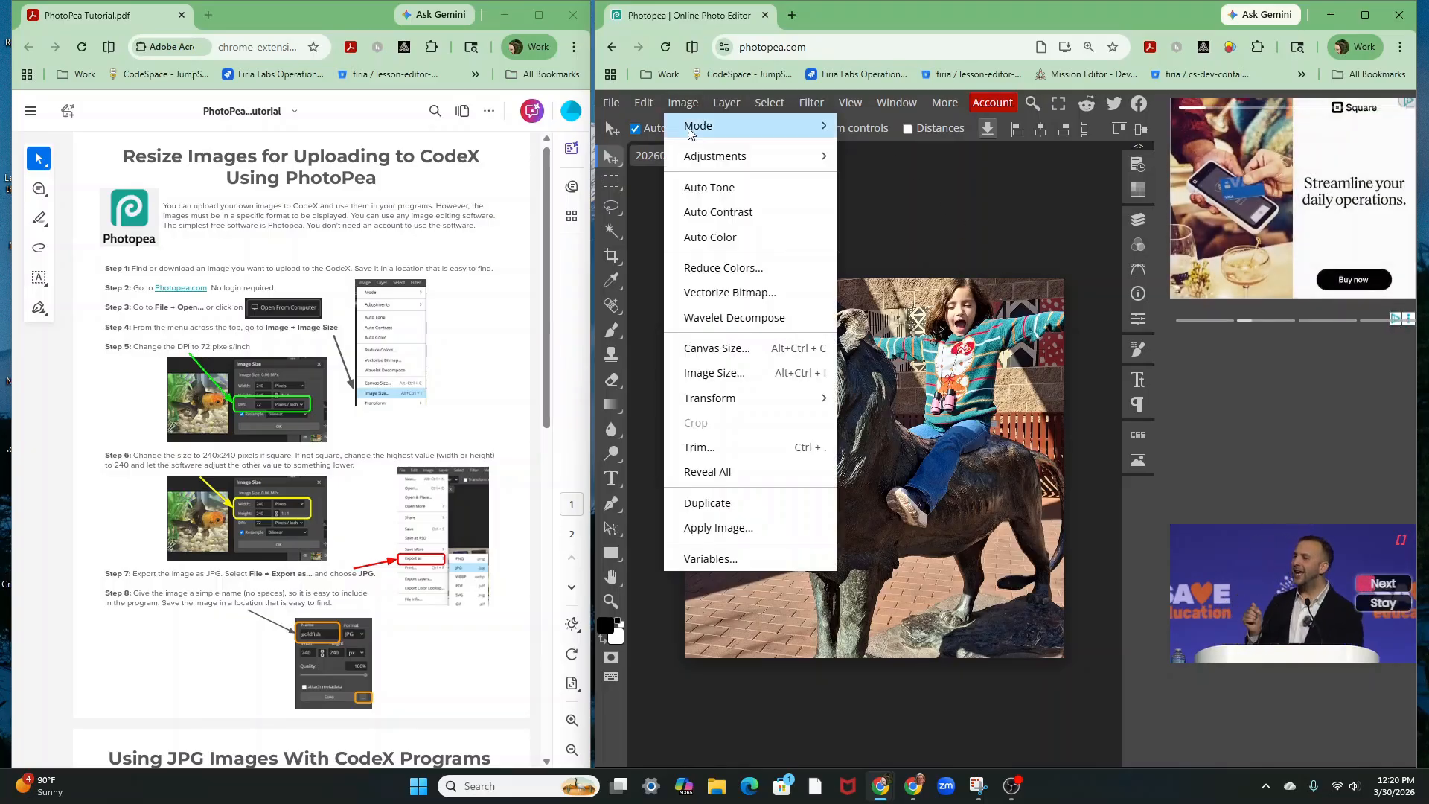
pyautogui.moveTo(687, 123)
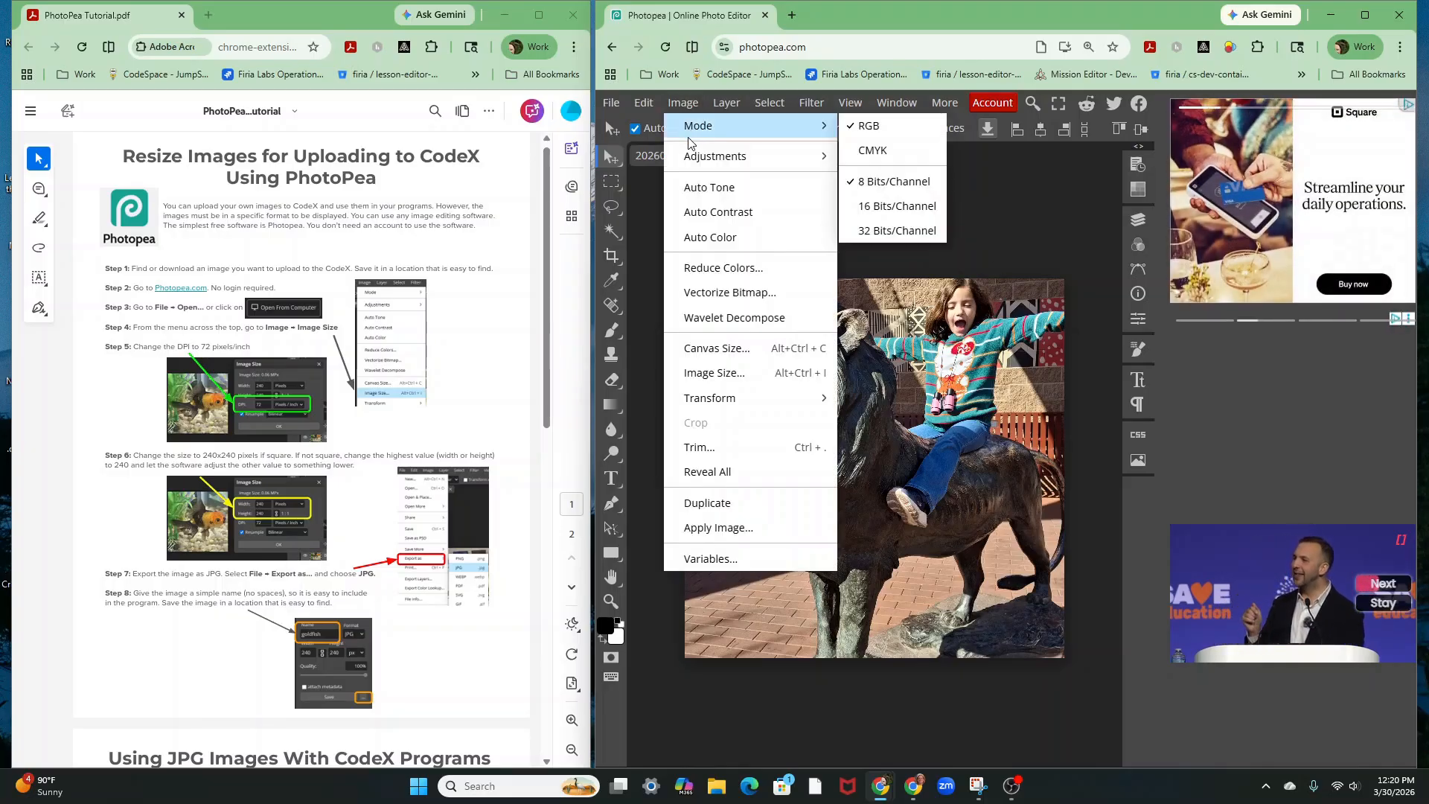
pyautogui.click(721, 373)
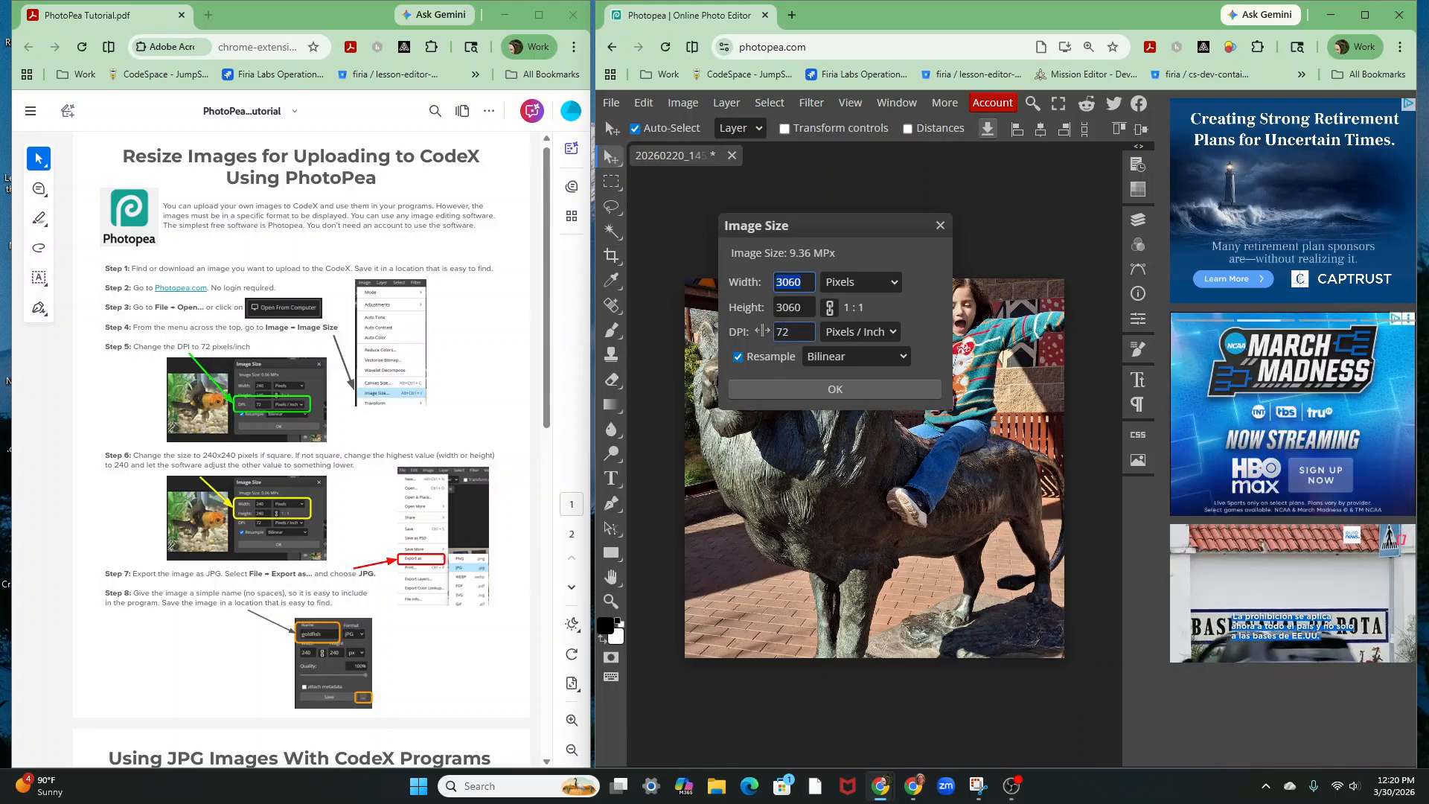
pyautogui.click(781, 285)
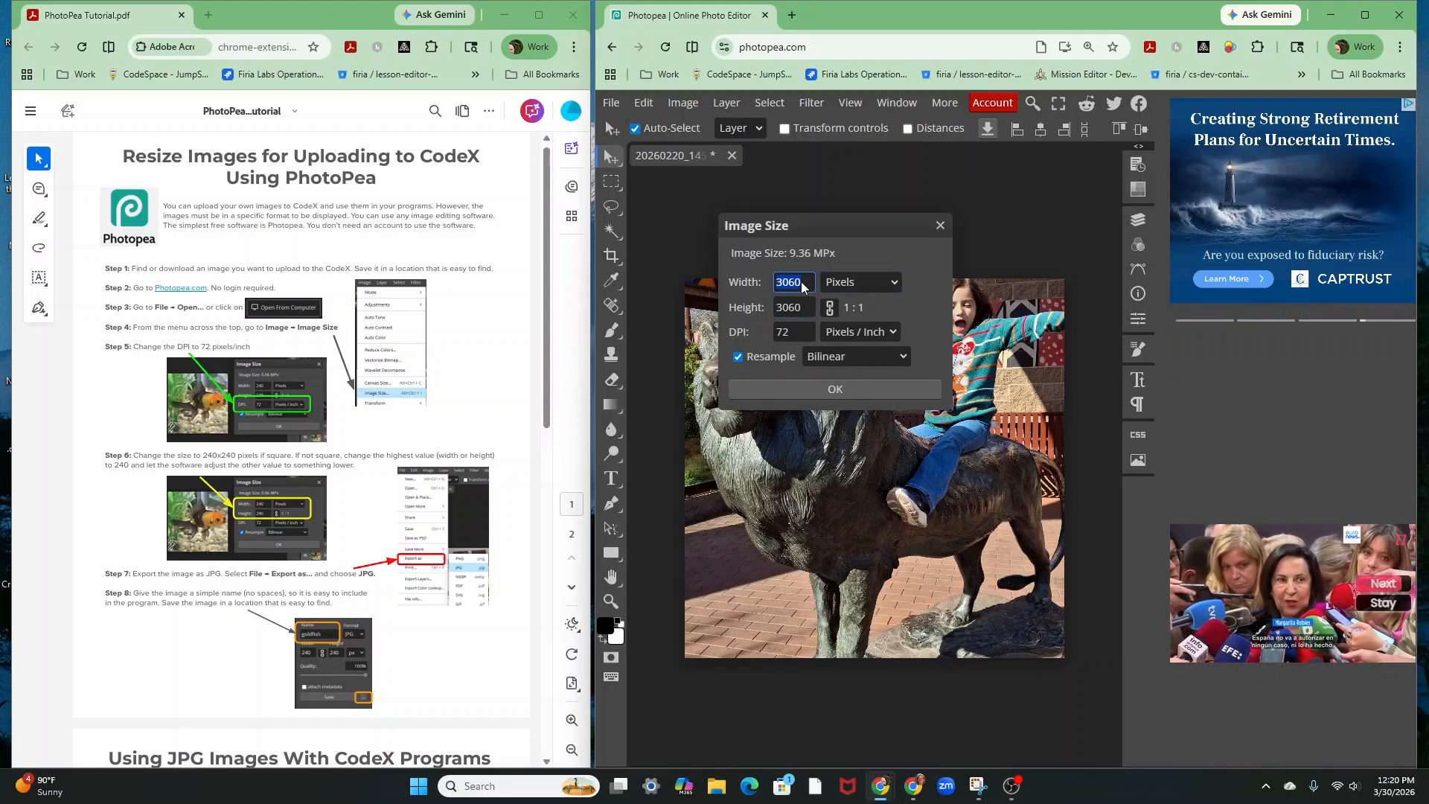
pyautogui.write('24')
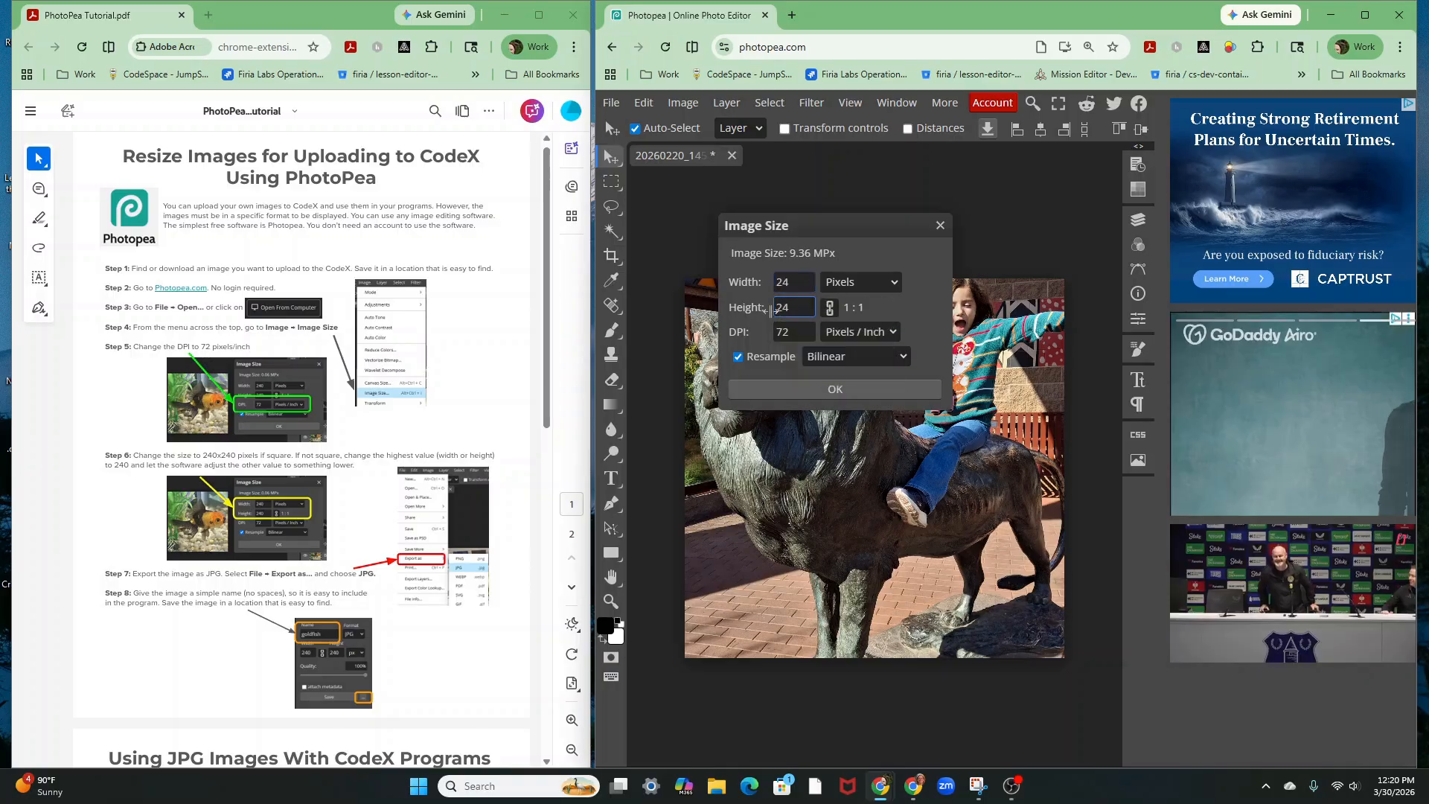
pyautogui.click(803, 287)
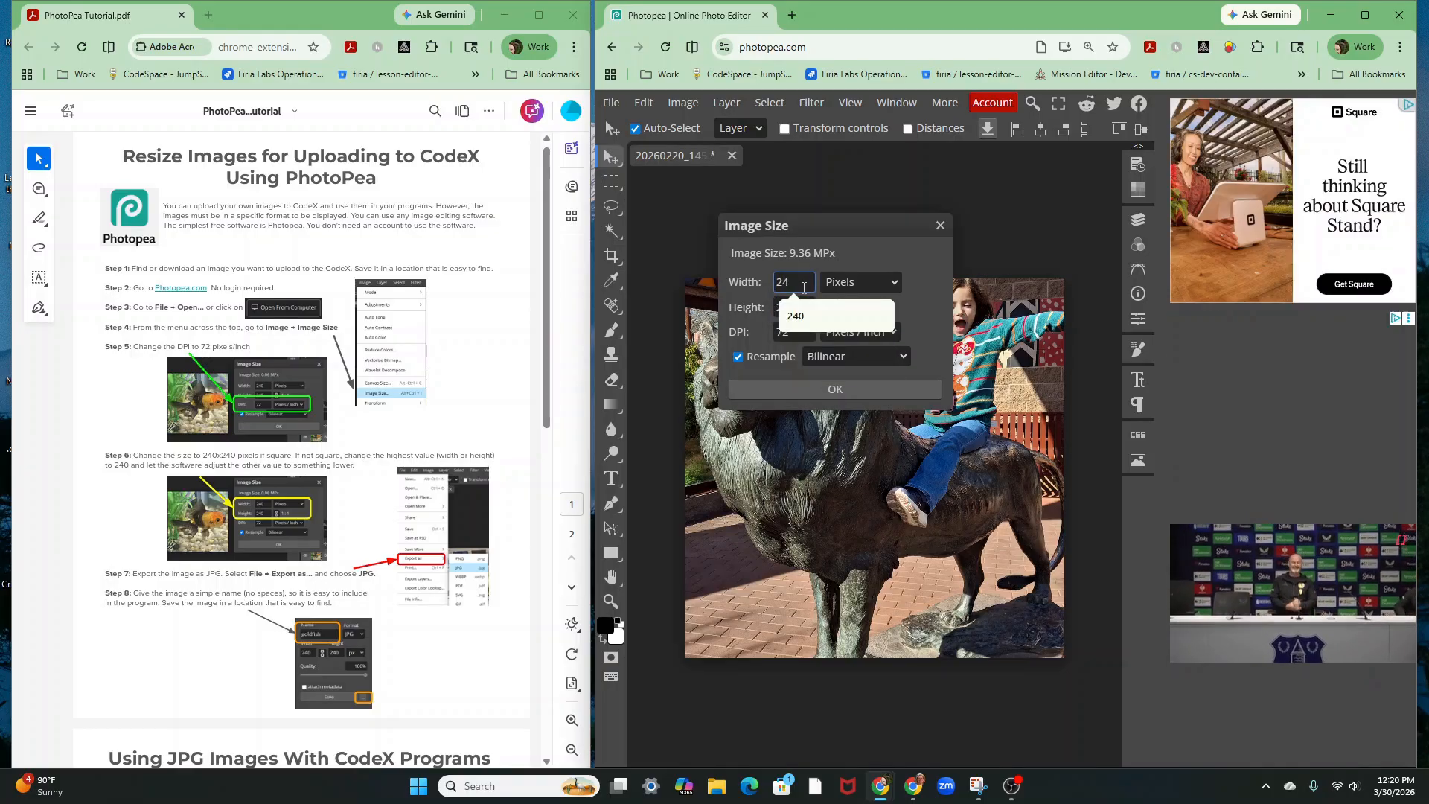
pyautogui.write('0')
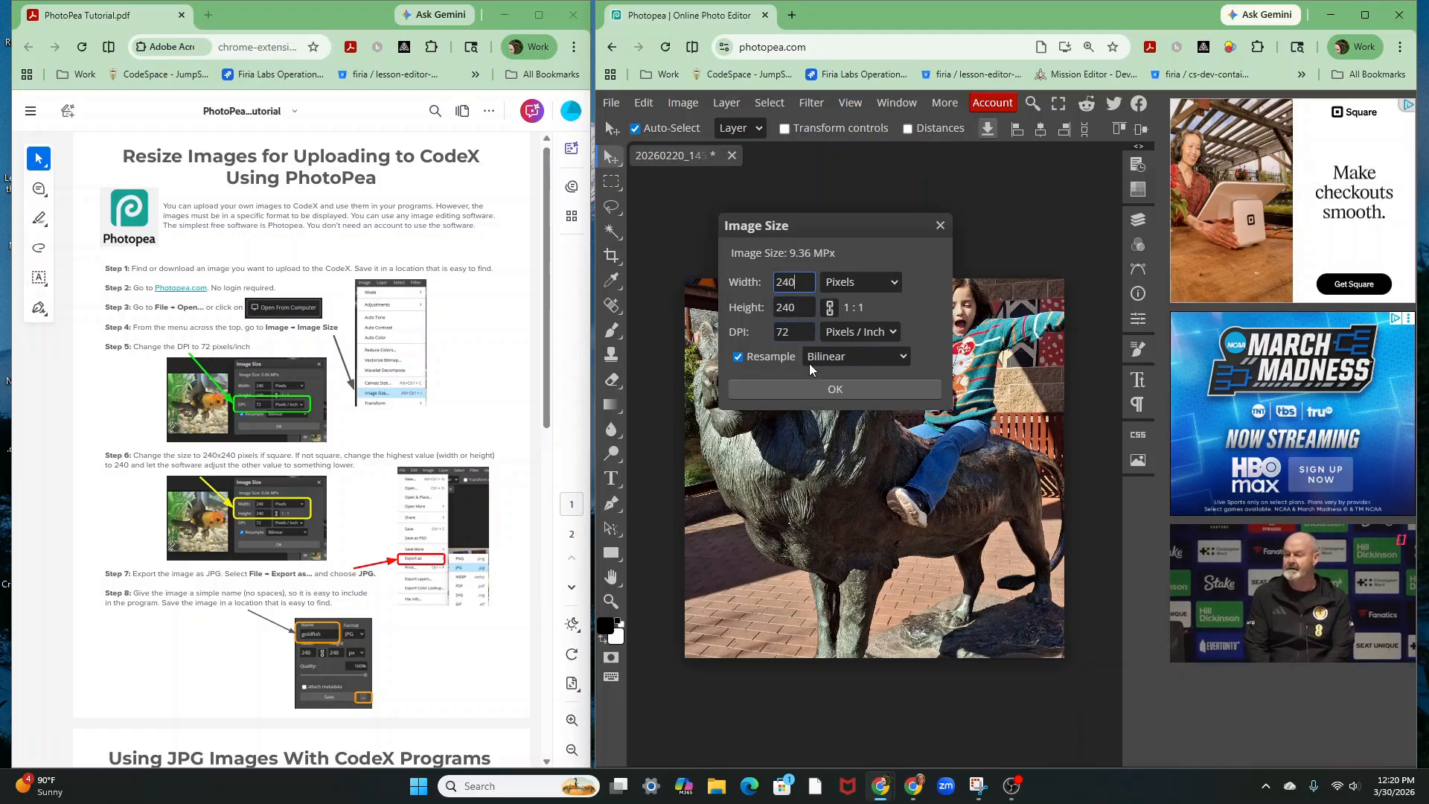
pyautogui.click(832, 388)
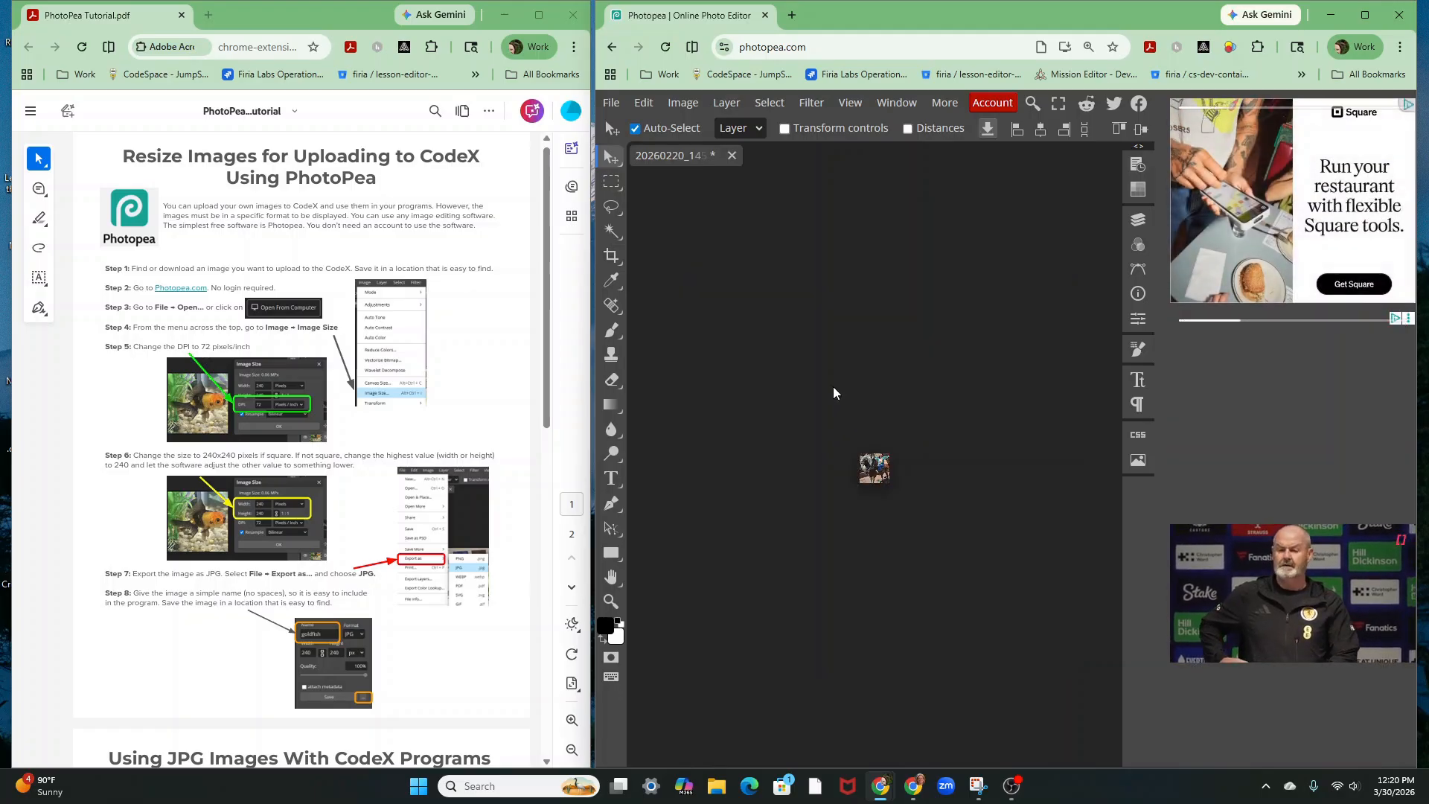
# Fit the tiny 240 x 240 image to the workspace view
pyautogui.click(850, 102)
pyautogui.click(878, 150)
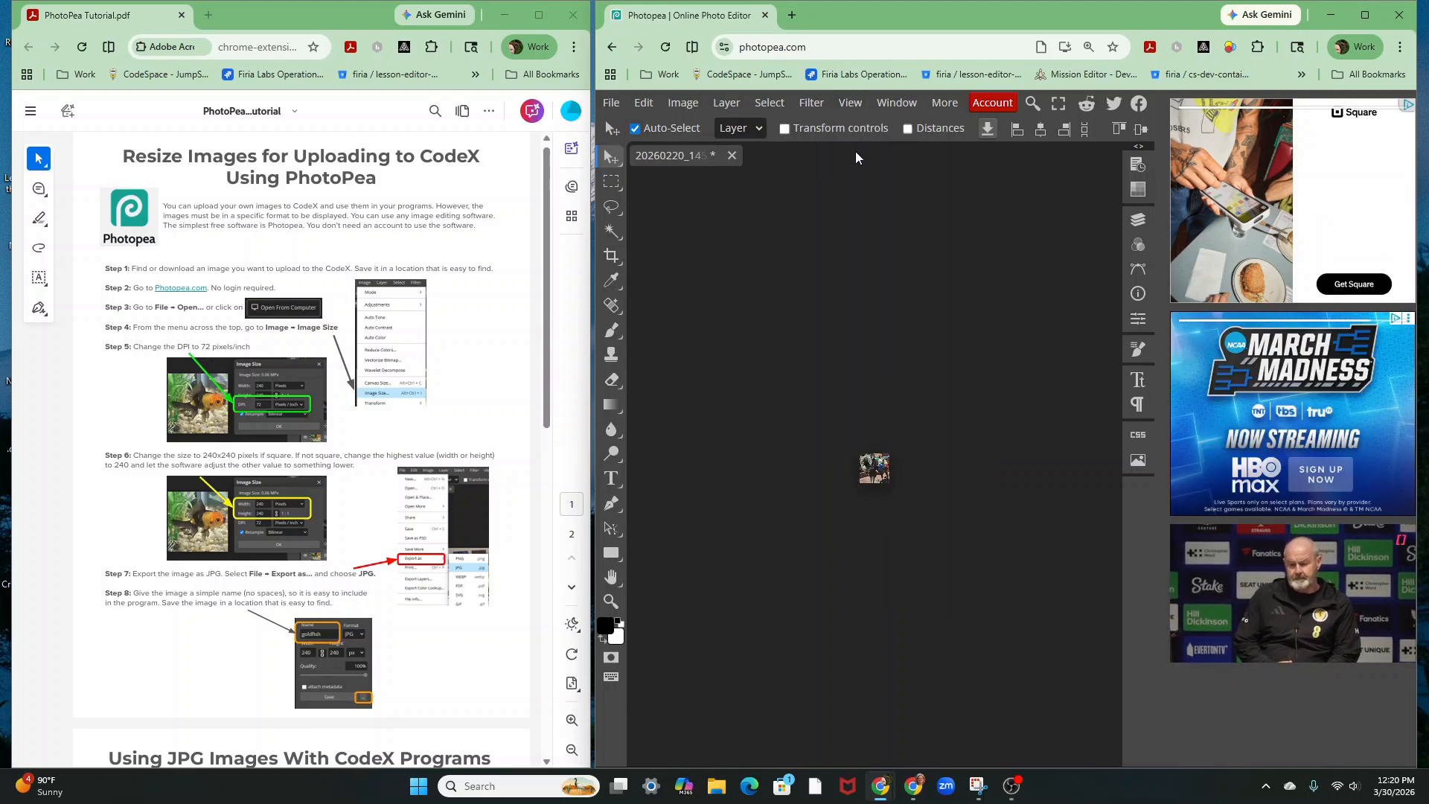
pyautogui.click(850, 103)
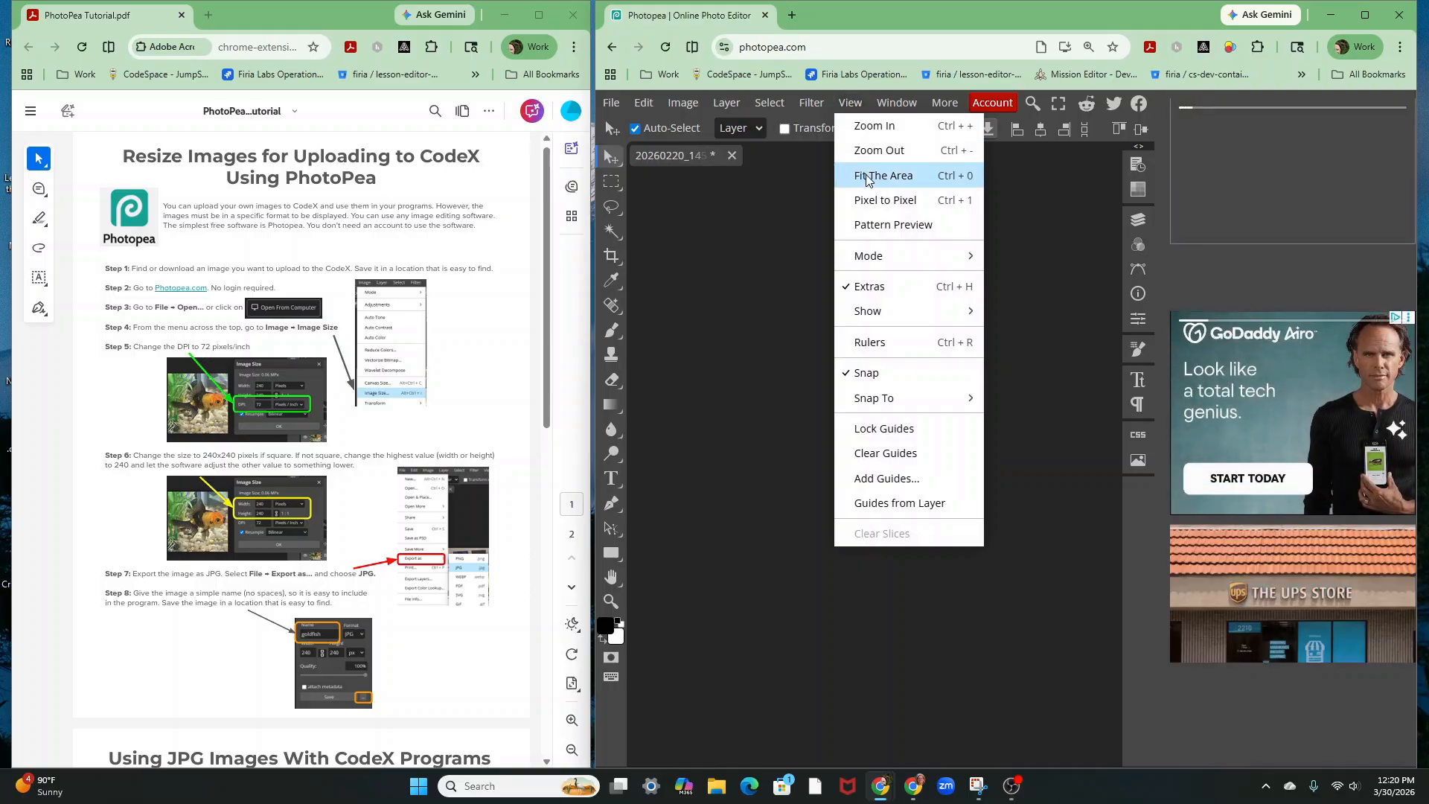
pyautogui.click(866, 177)
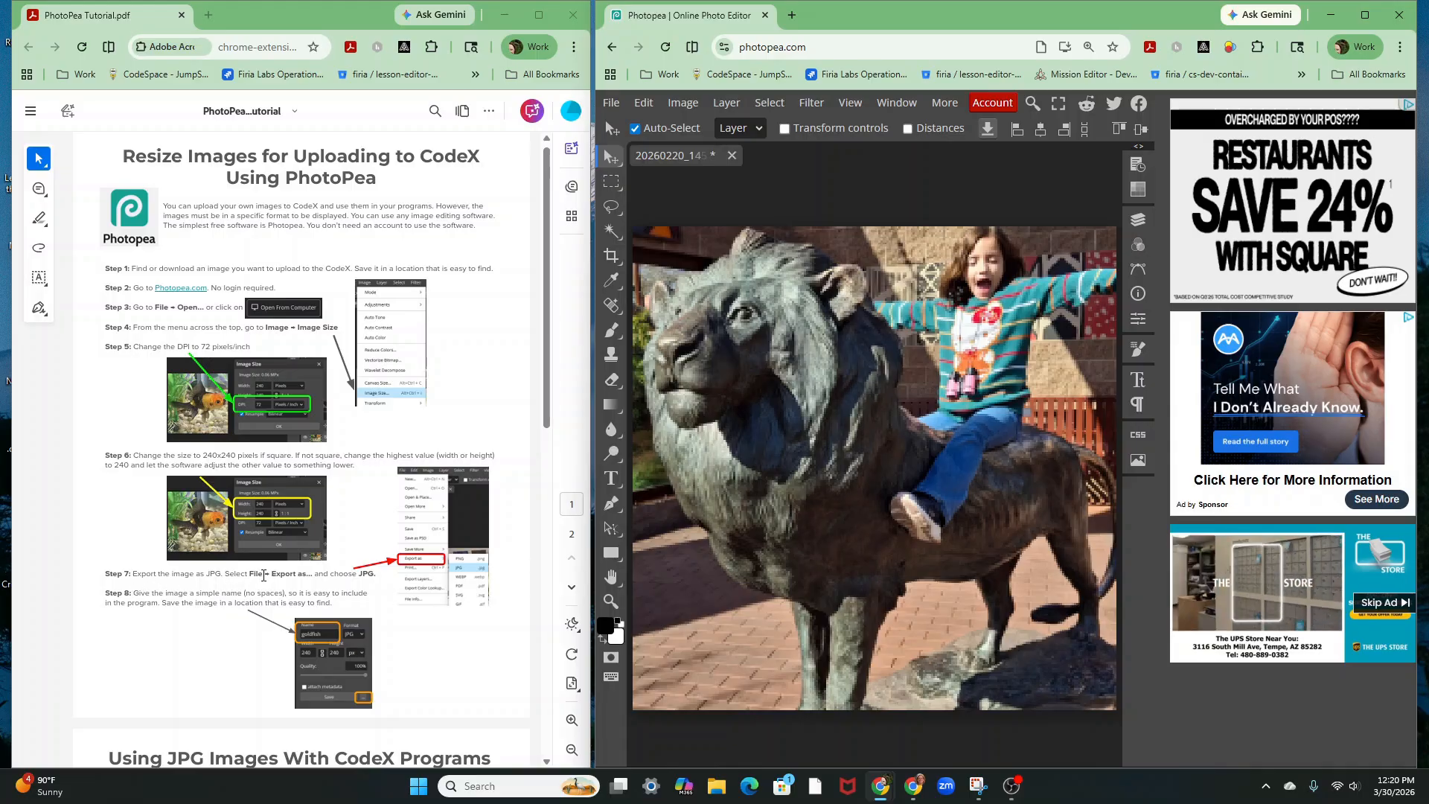
# Export the image as a JPG named lion and close the ad-removal prompt
pyautogui.click(611, 102)
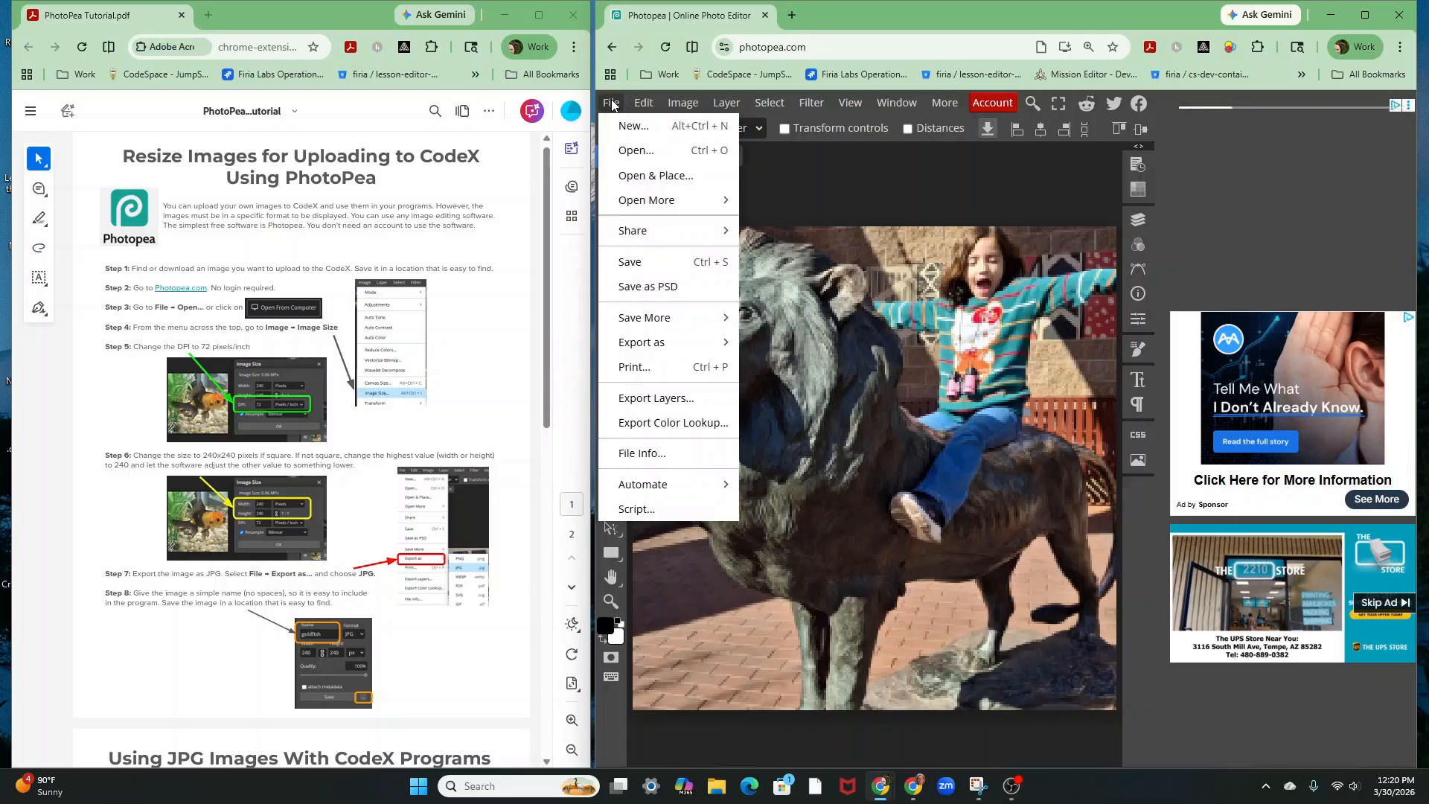
pyautogui.moveTo(648, 346)
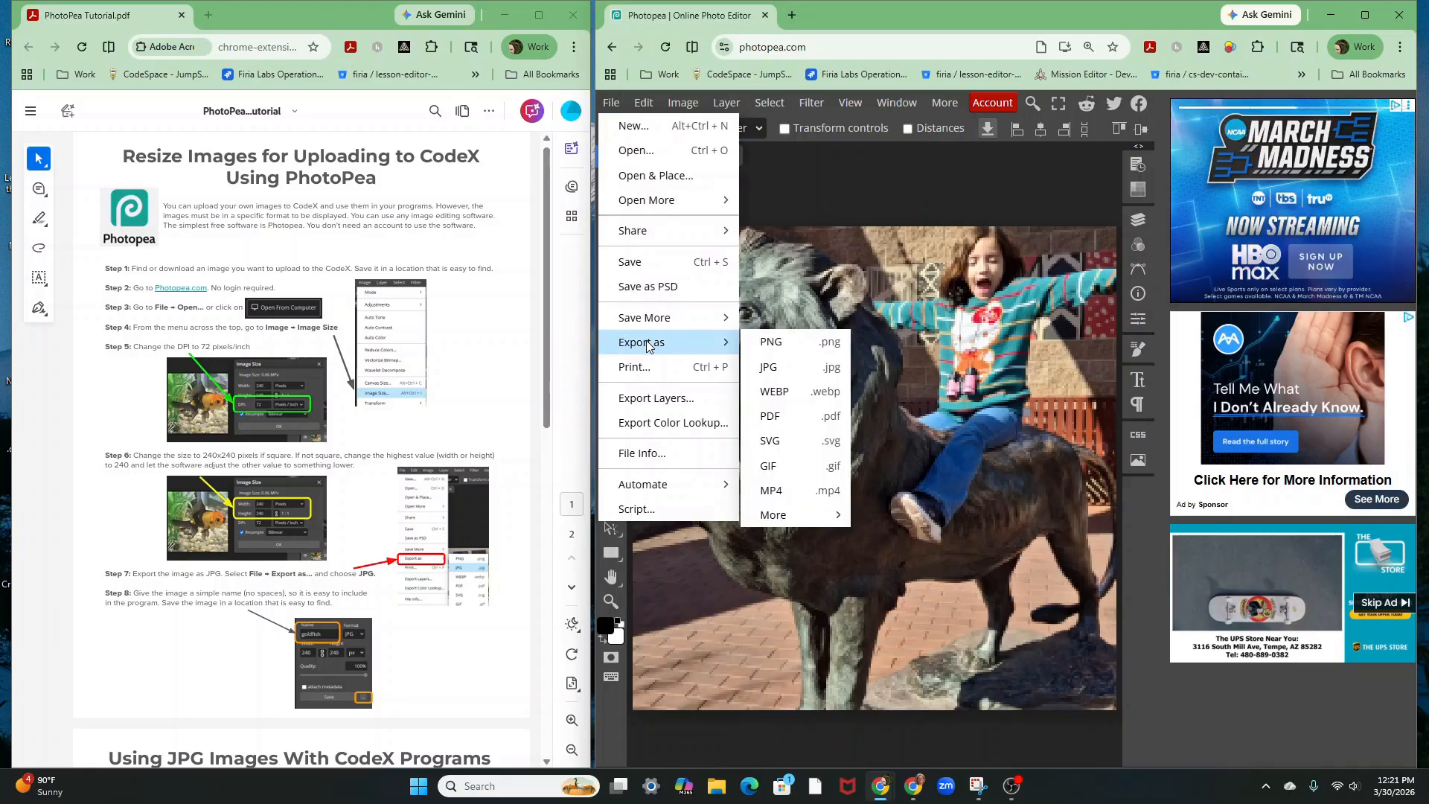
pyautogui.click(788, 375)
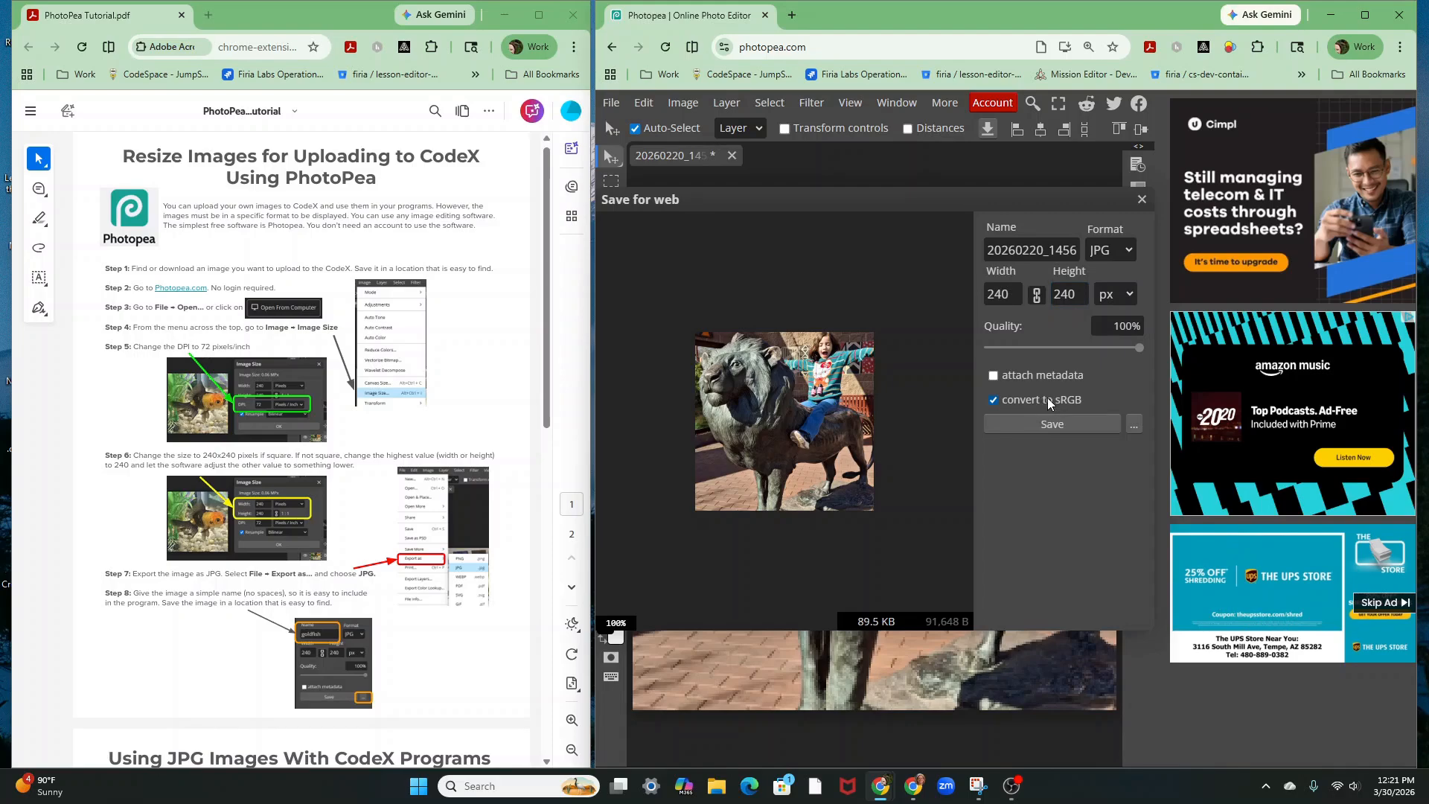
pyautogui.moveTo(1136, 347)
pyautogui.mouseDown()
pyautogui.moveTo(1091, 351)
pyautogui.moveTo(1147, 361)
pyautogui.mouseUp()
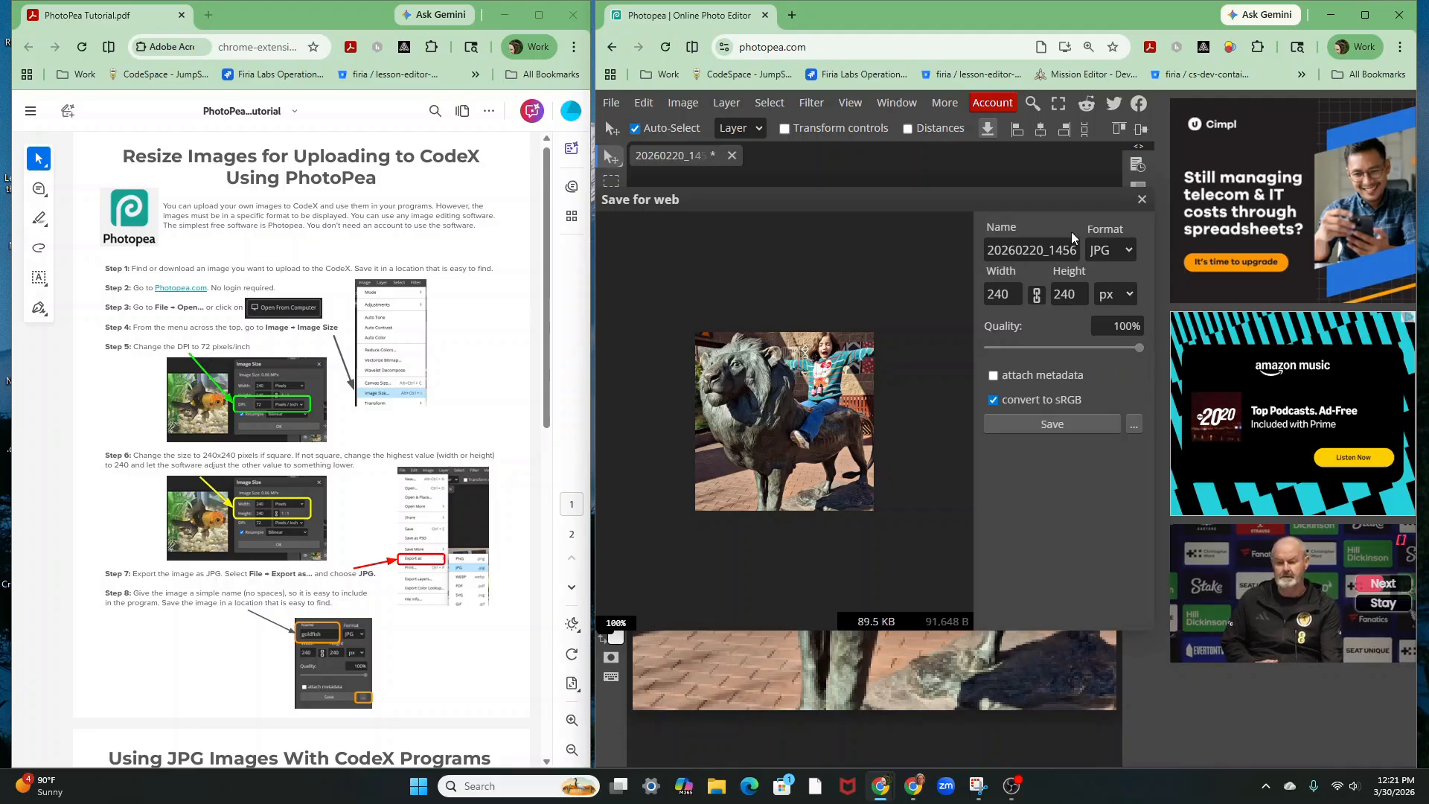
pyautogui.click(1061, 257)
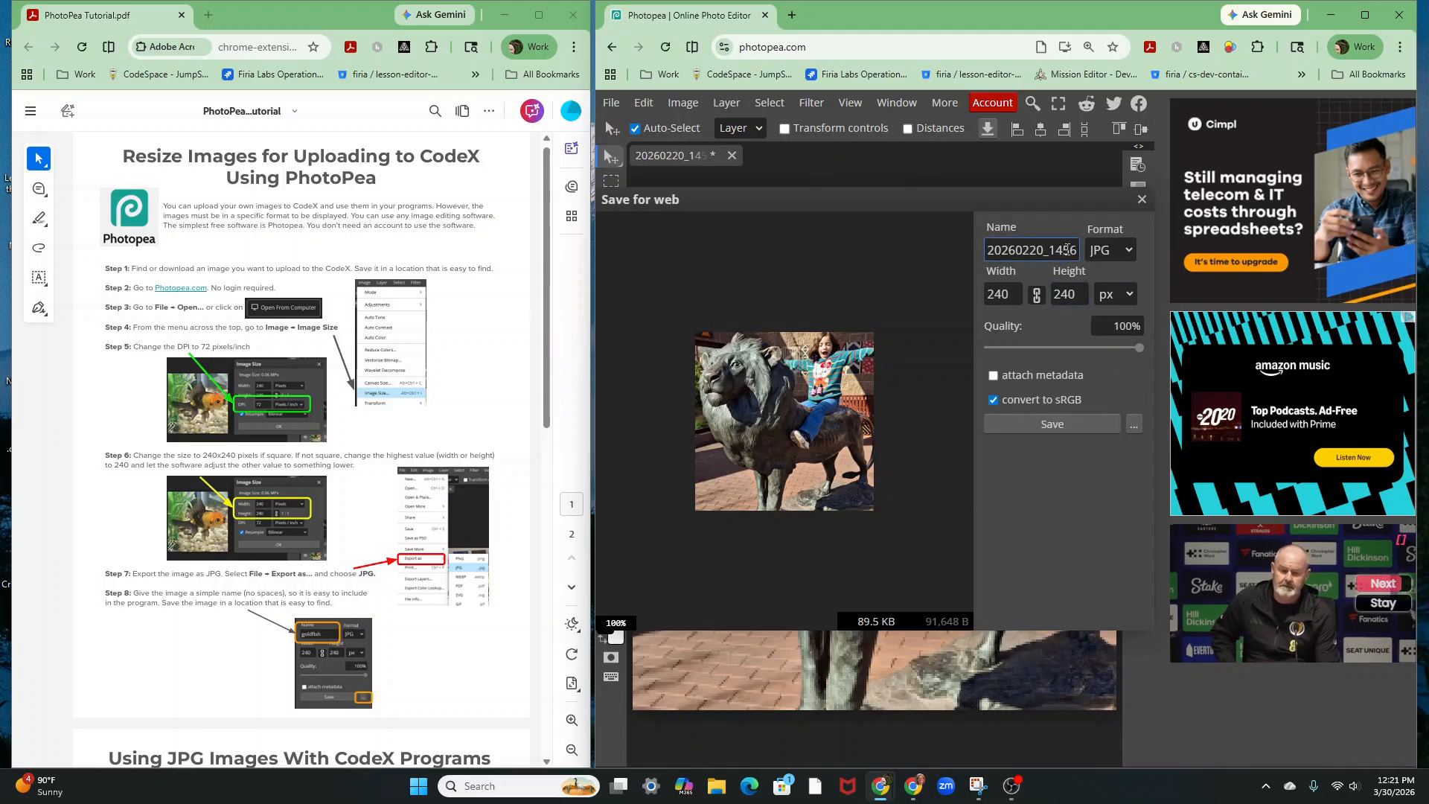
pyautogui.doubleClick(1066, 250)
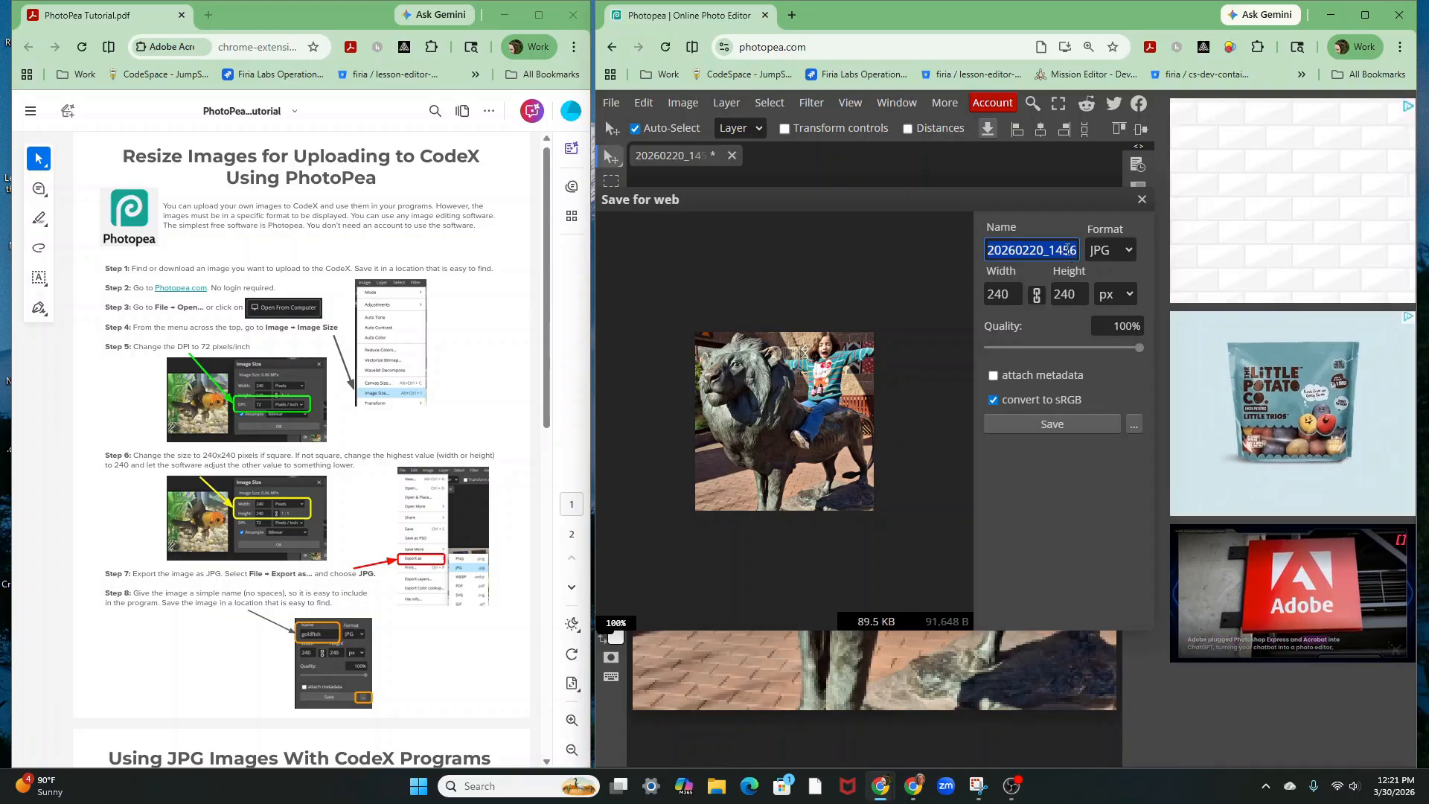
pyautogui.write('lion')
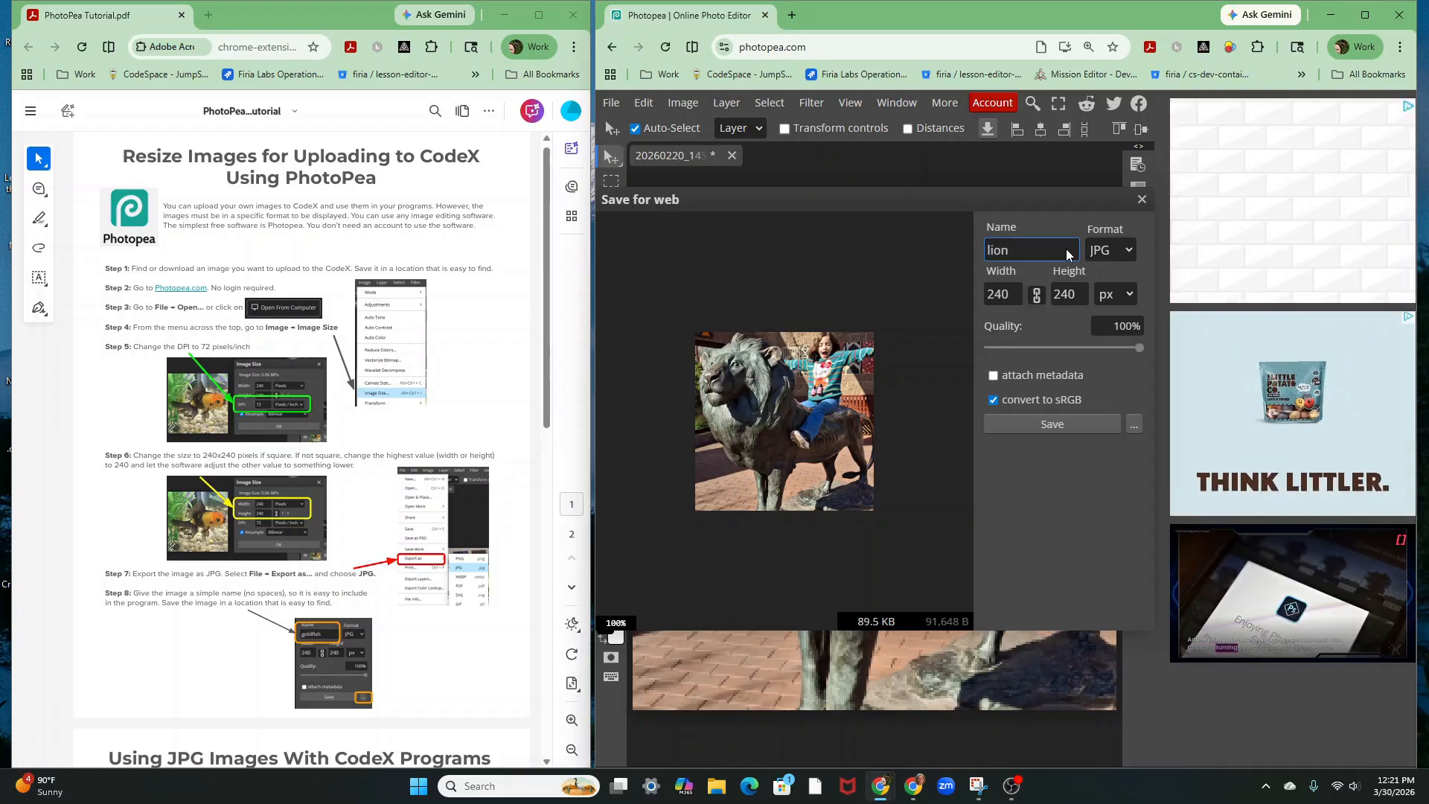
pyautogui.click(1052, 427)
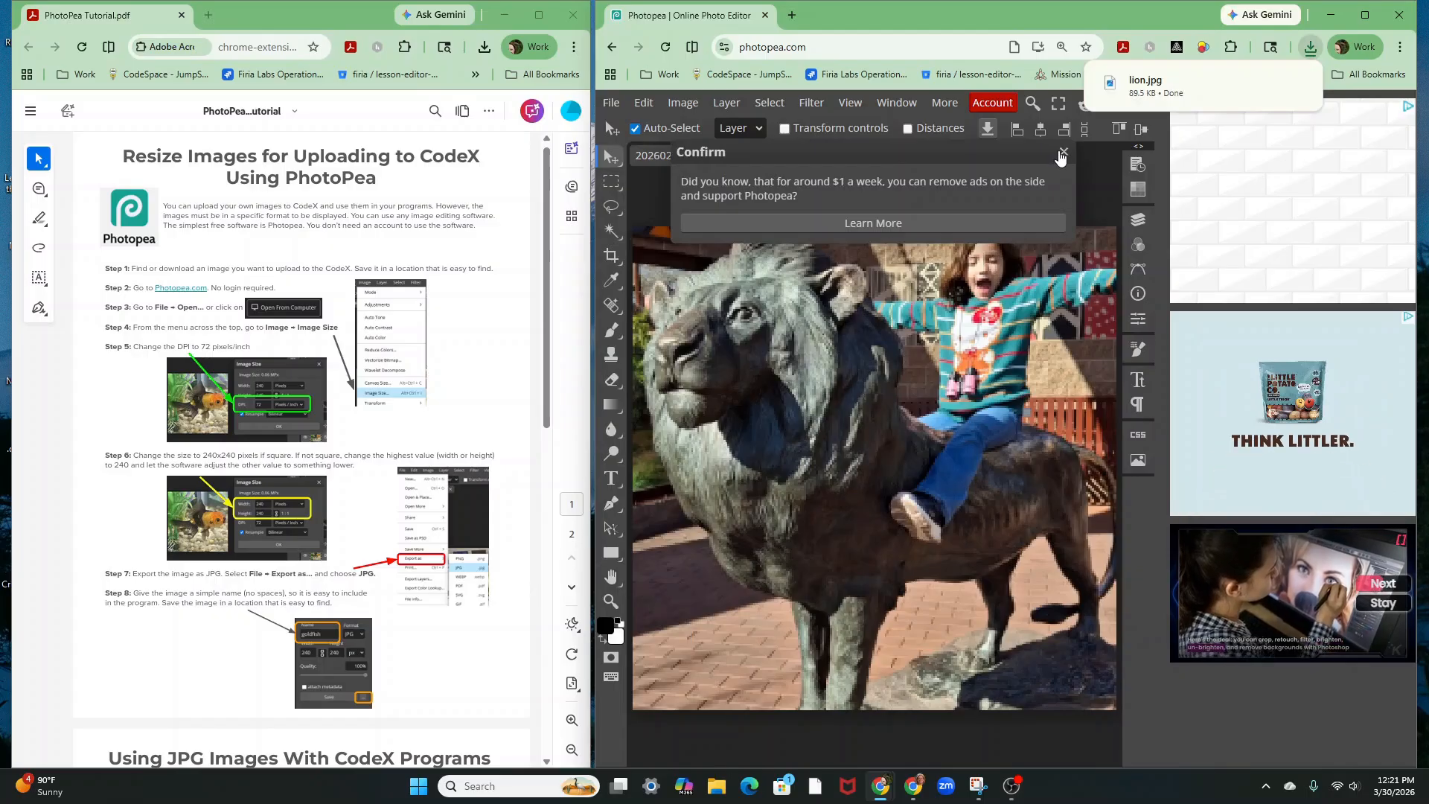
pyautogui.click(1063, 151)
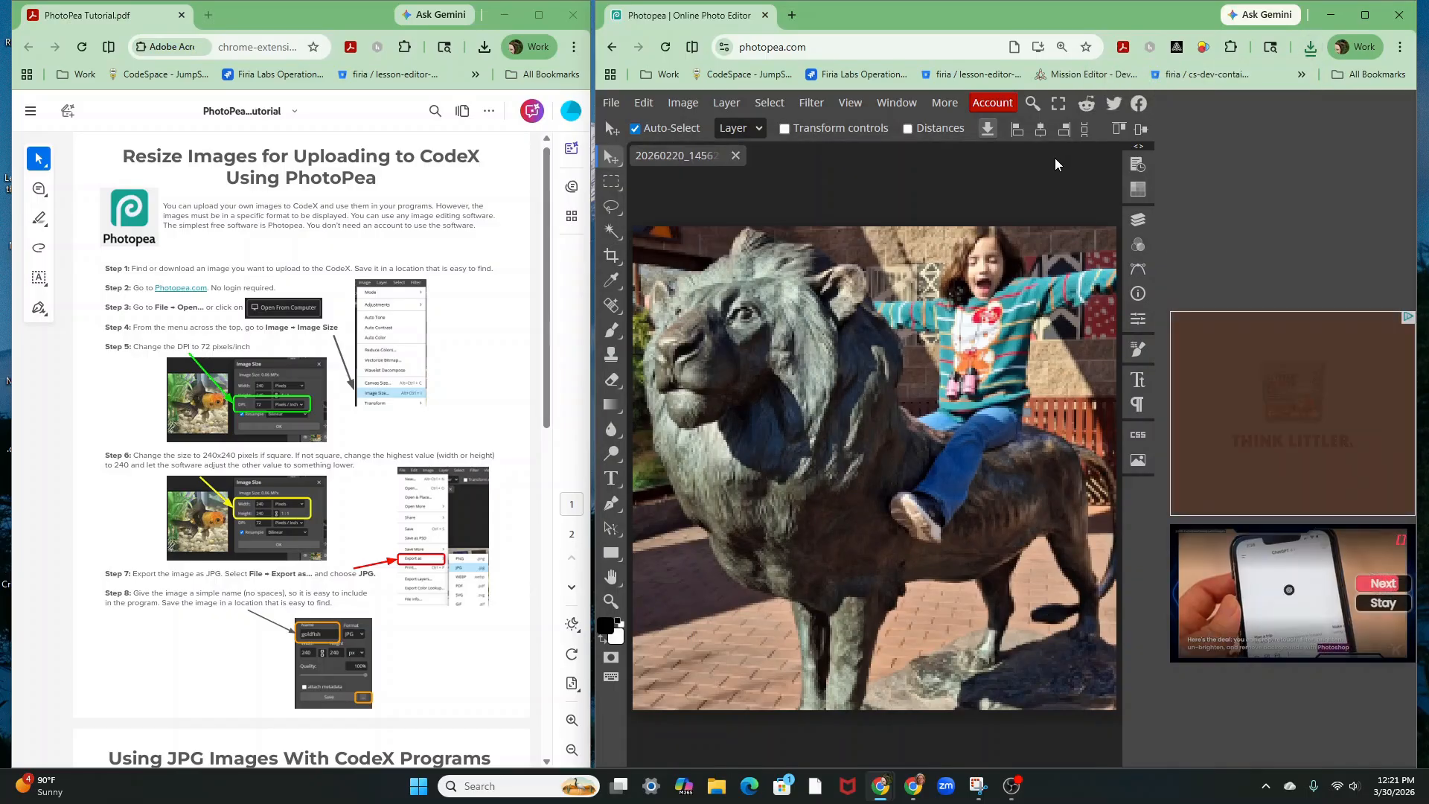
# Open Project-Hail-Mary-Rocky.jpg from Downloads as a second document
pyautogui.click(611, 105)
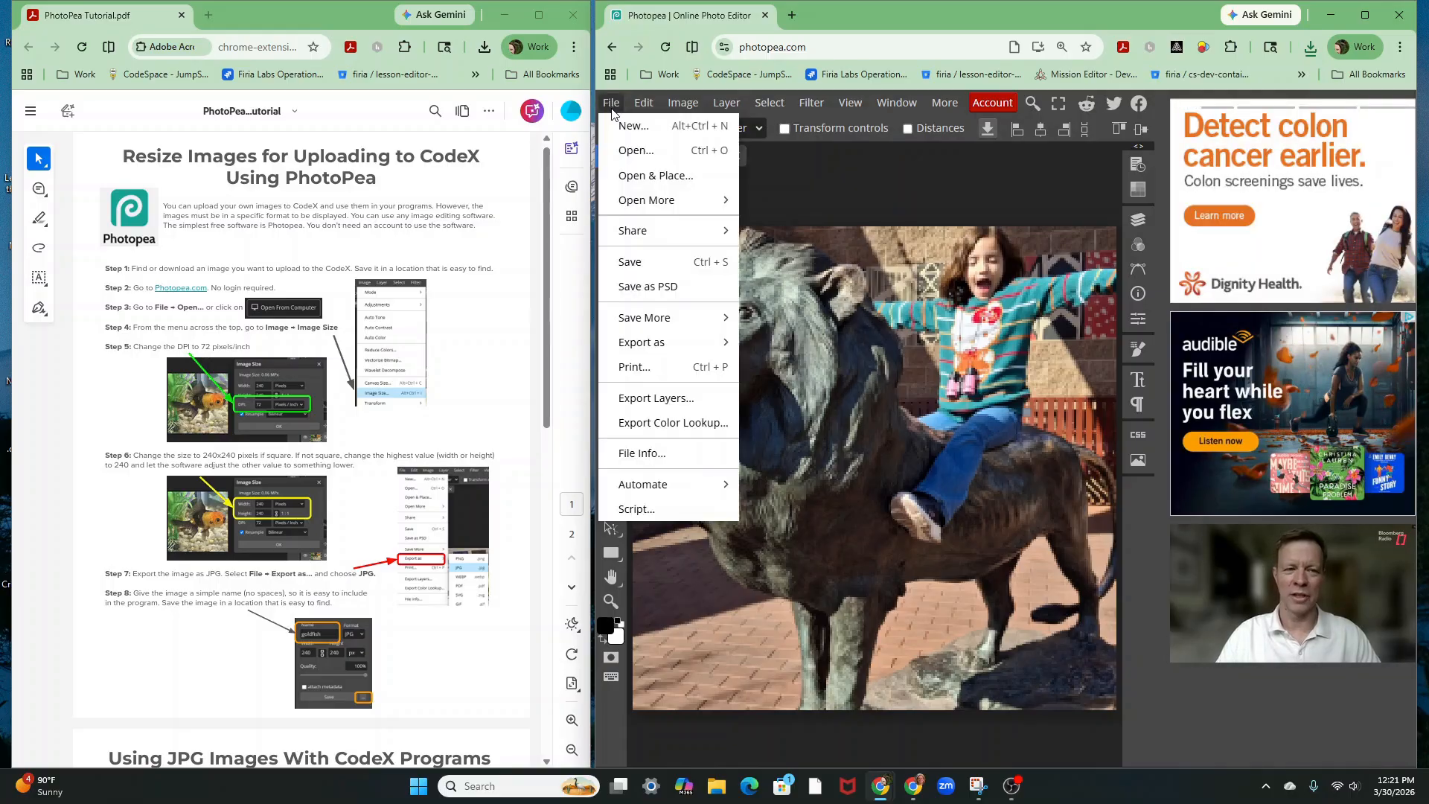
pyautogui.click(627, 152)
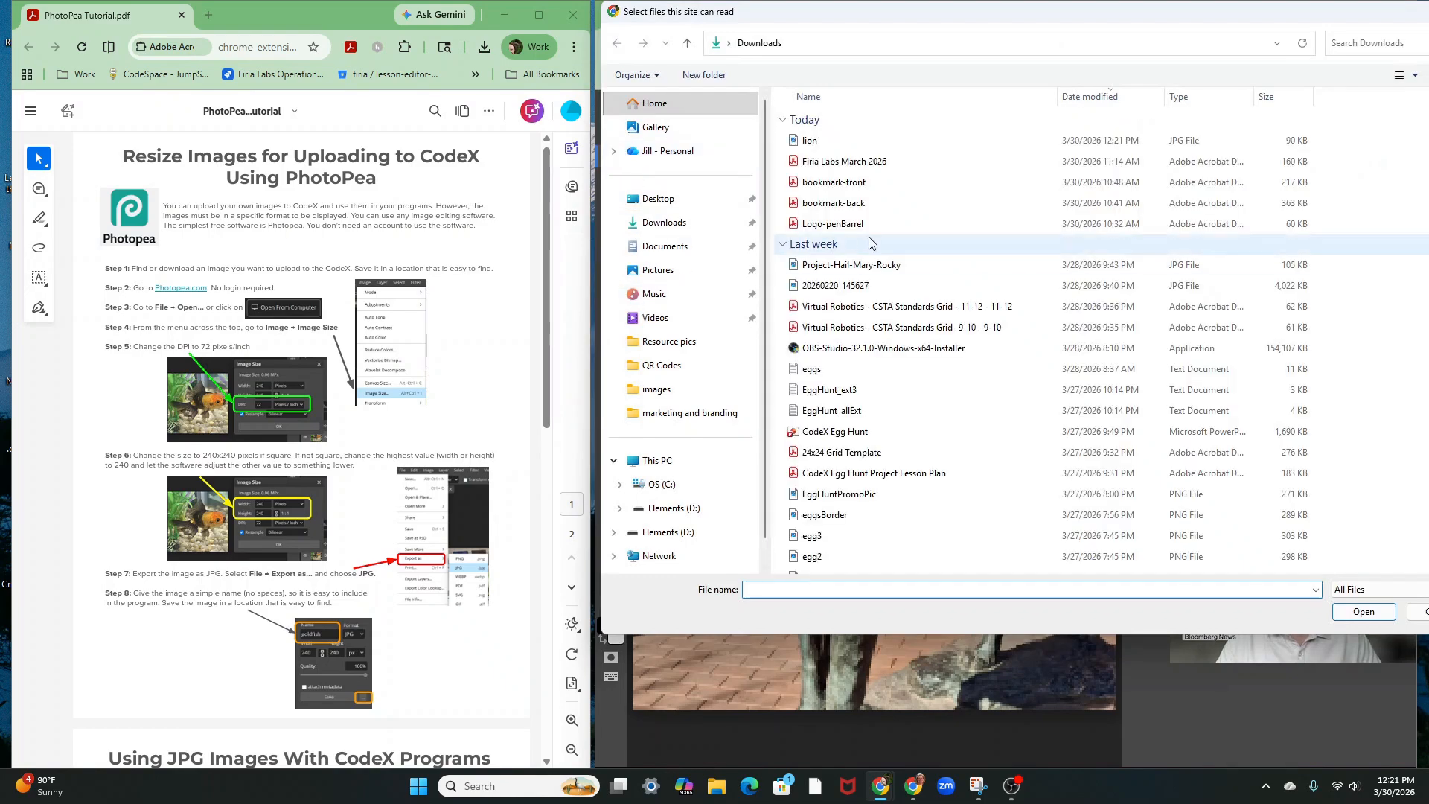
pyautogui.click(871, 271)
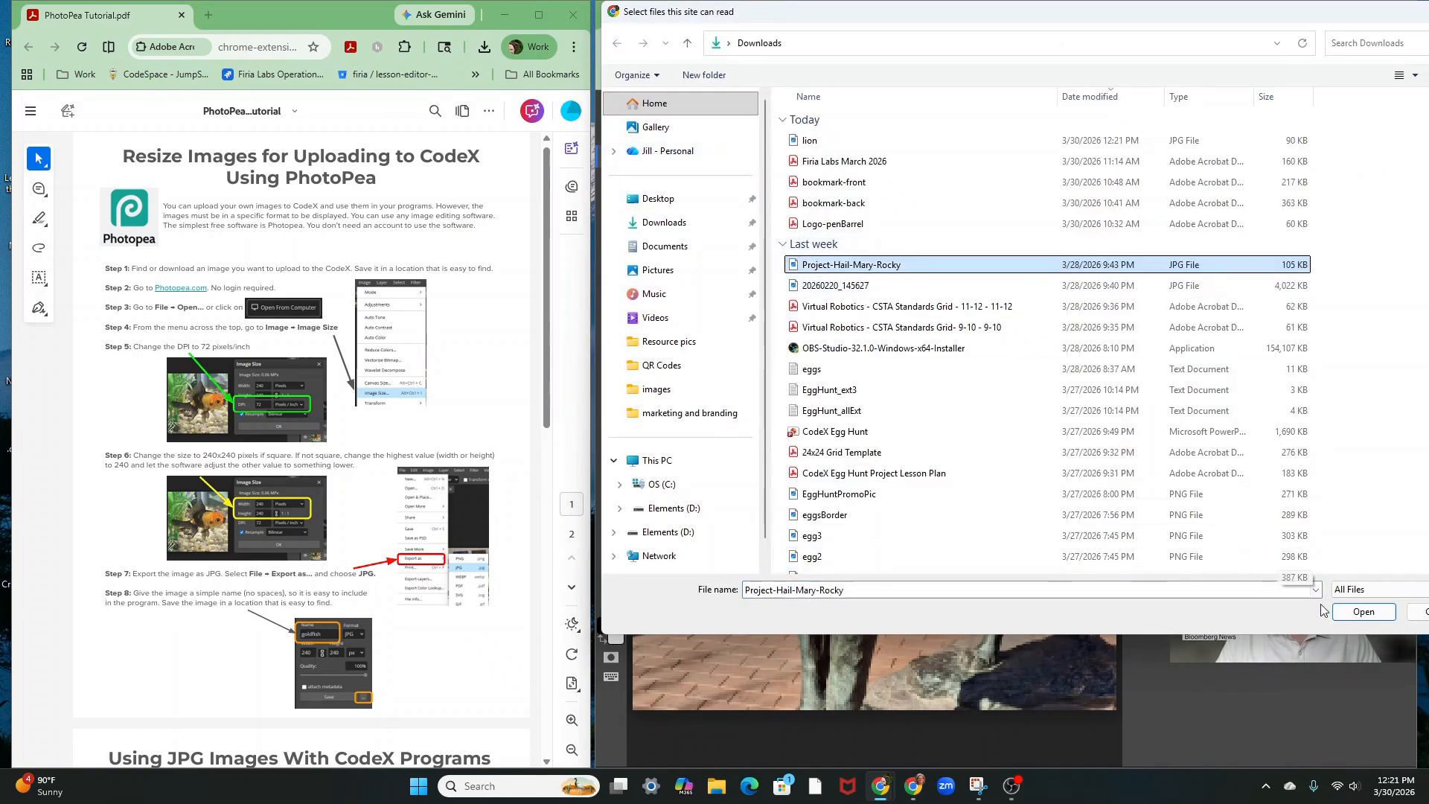
pyautogui.click(1371, 618)
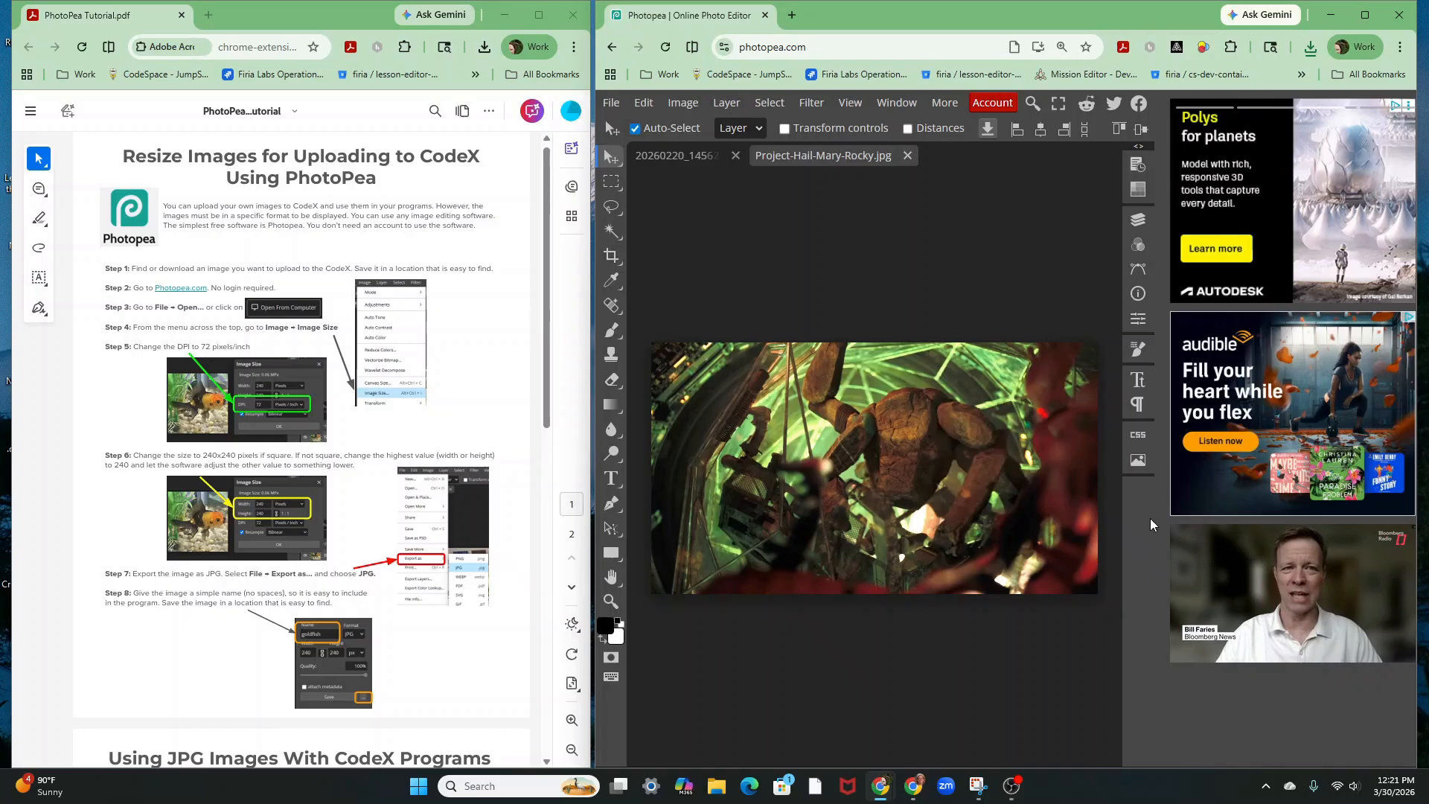
# Set the canvas width to 676 for a 676 x 676 square and drag Rocky into frame
pyautogui.click(683, 103)
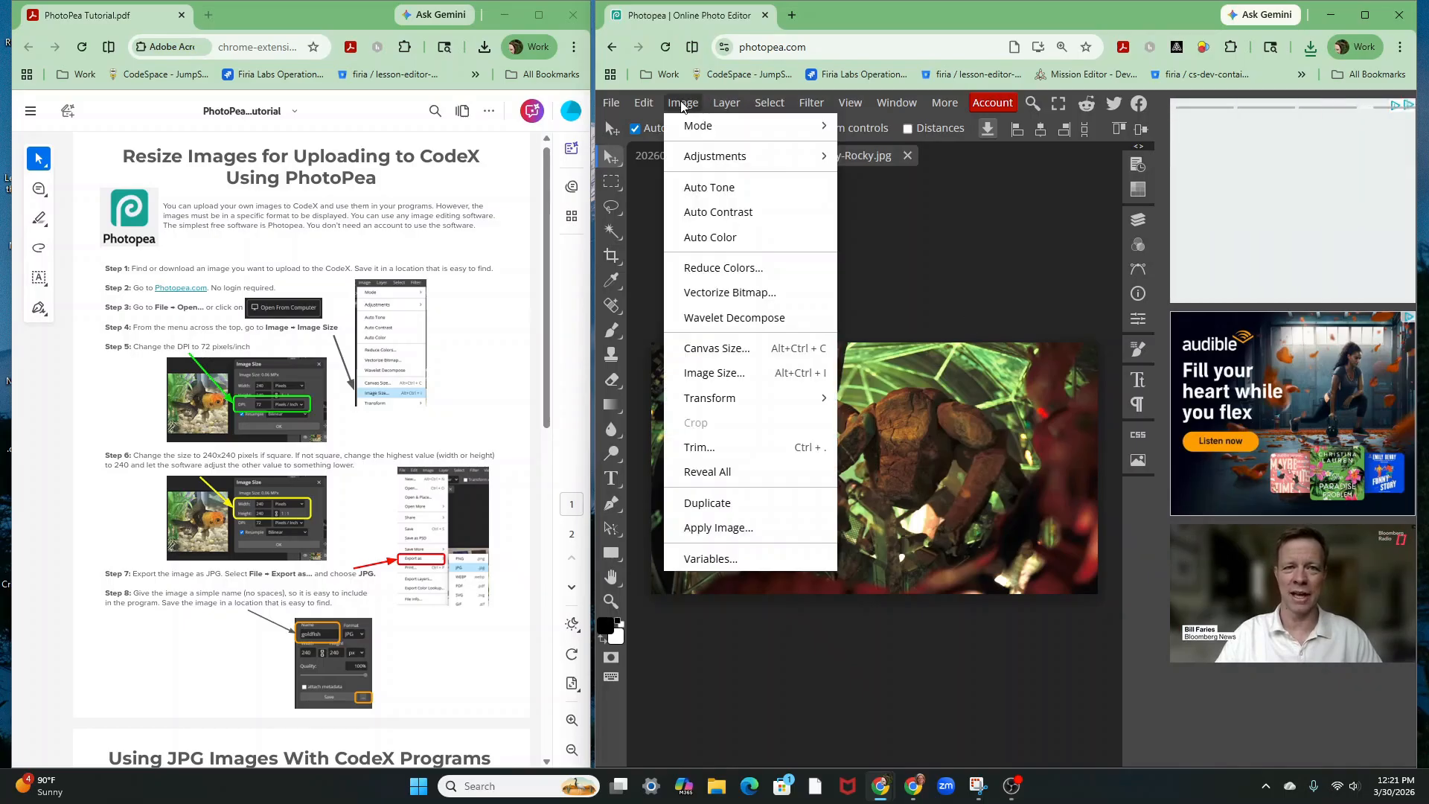
pyautogui.click(716, 349)
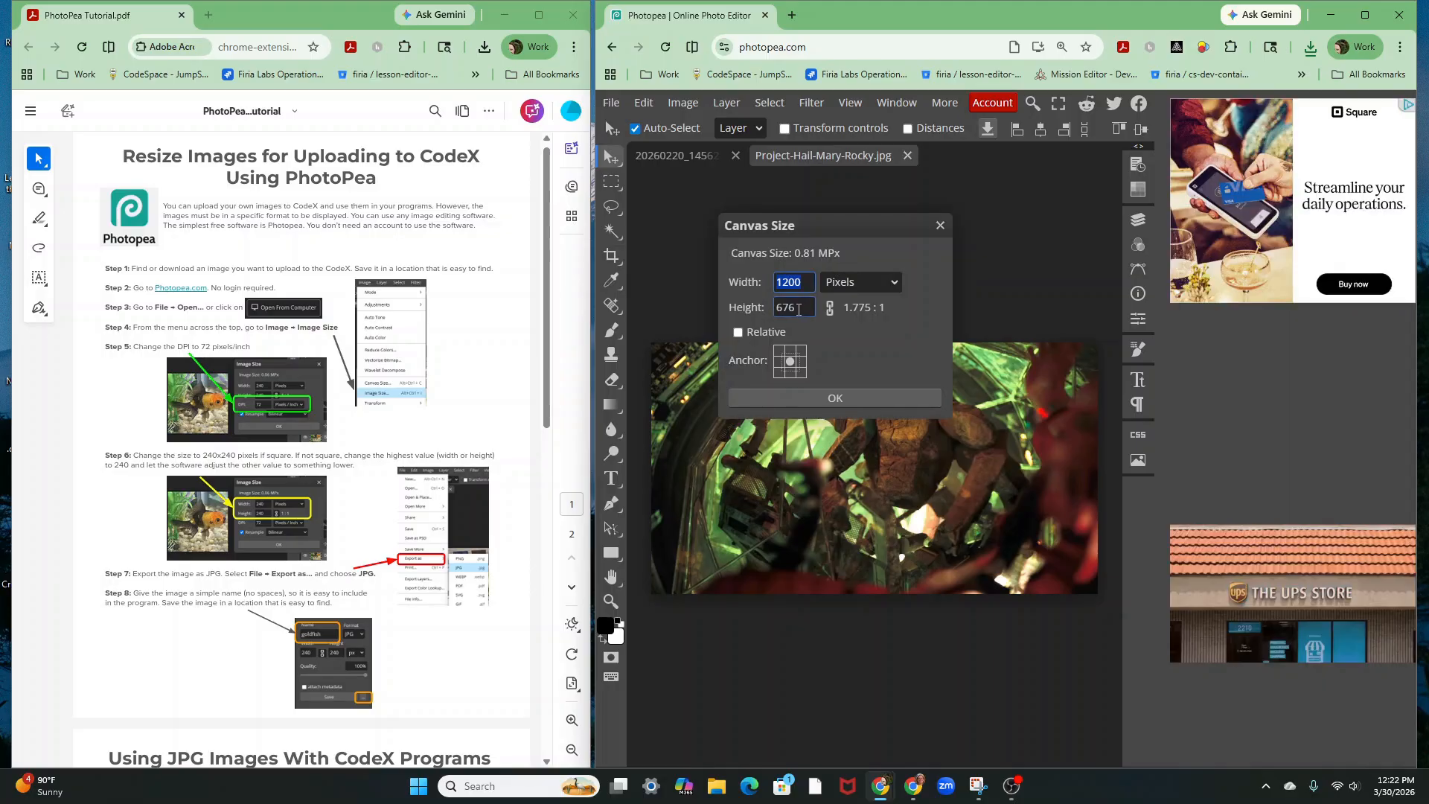
pyautogui.press('Tab')
pyautogui.hotkey('shift', 'Tab')
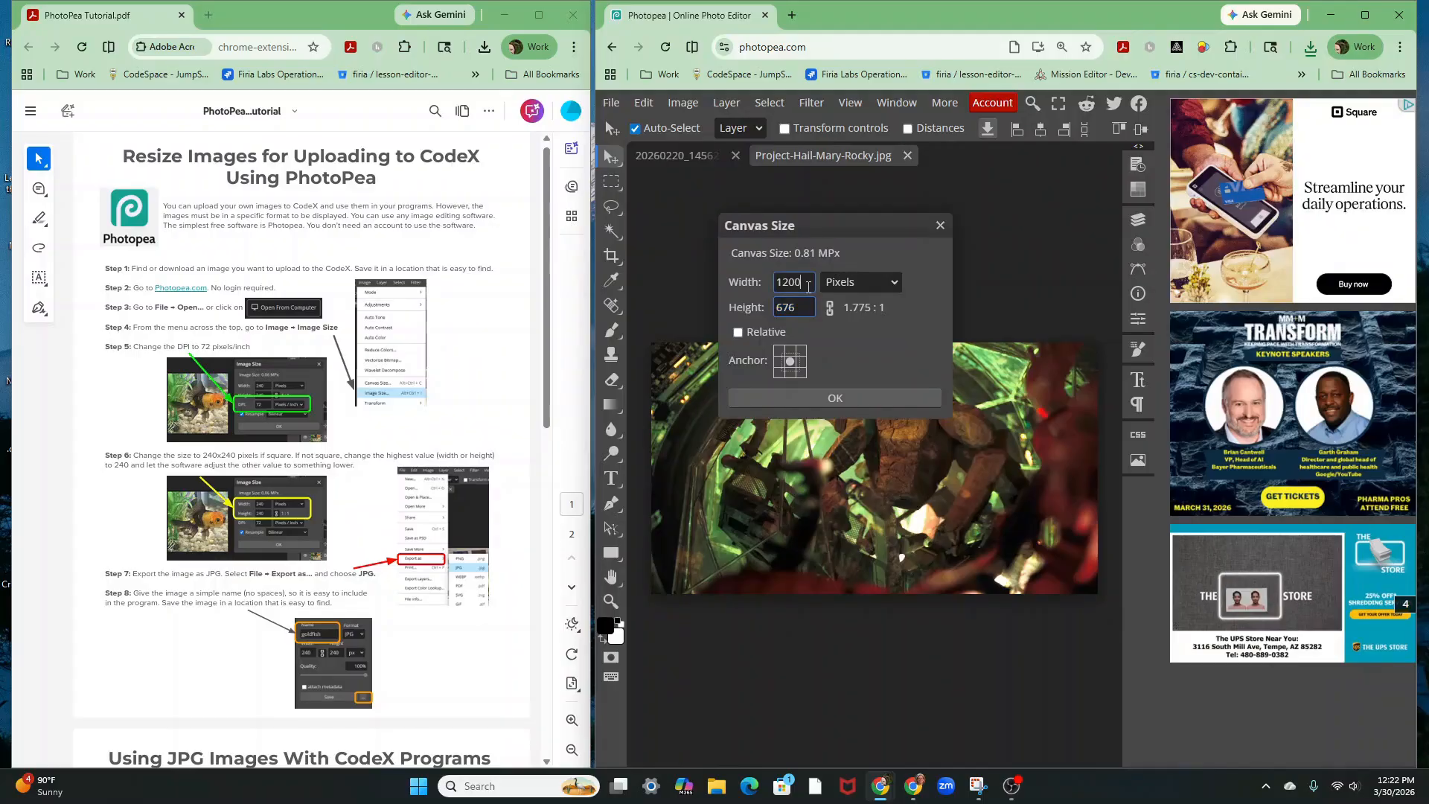
pyautogui.write('676')
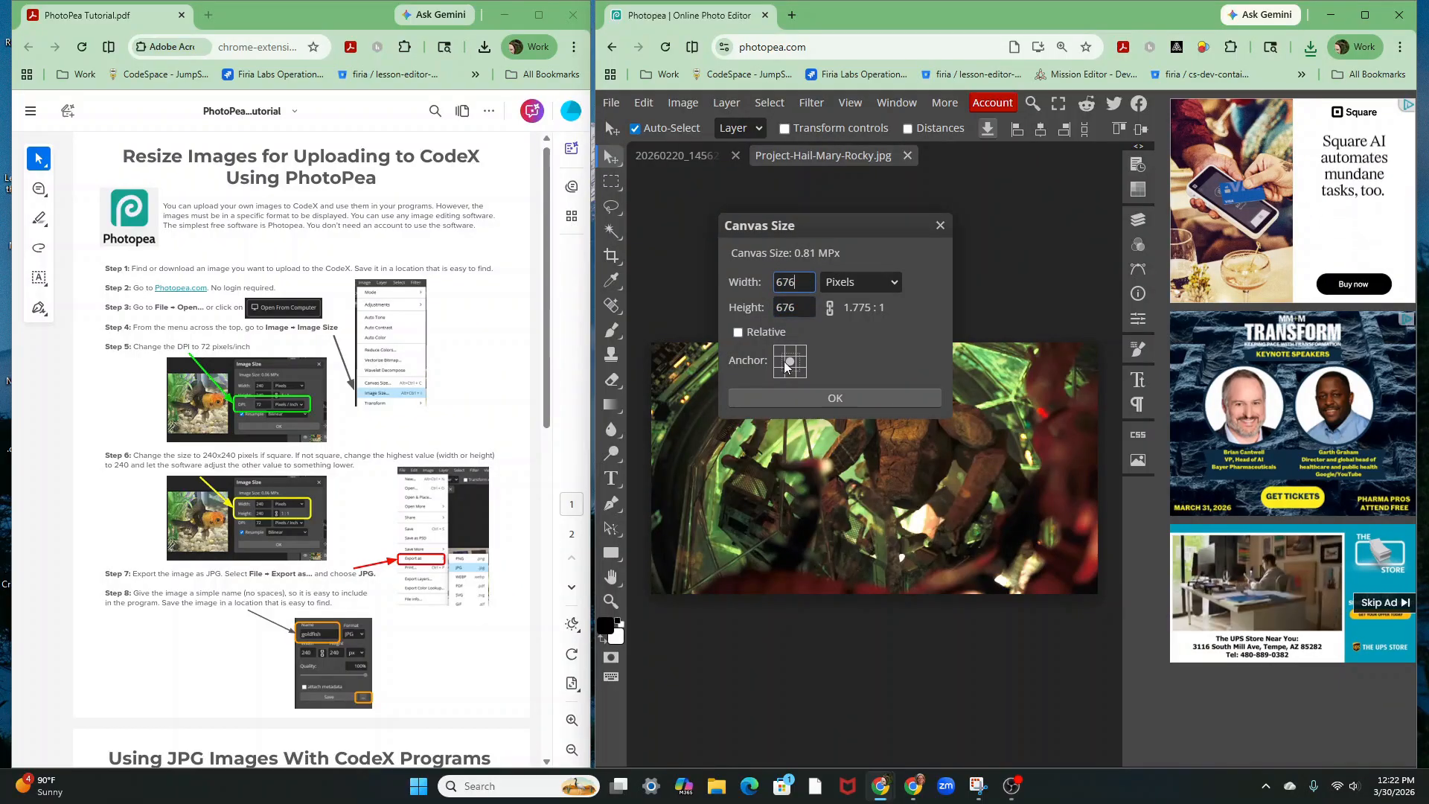
pyautogui.click(815, 396)
pyautogui.moveTo(815, 395); pyautogui.dragTo(847, 450)
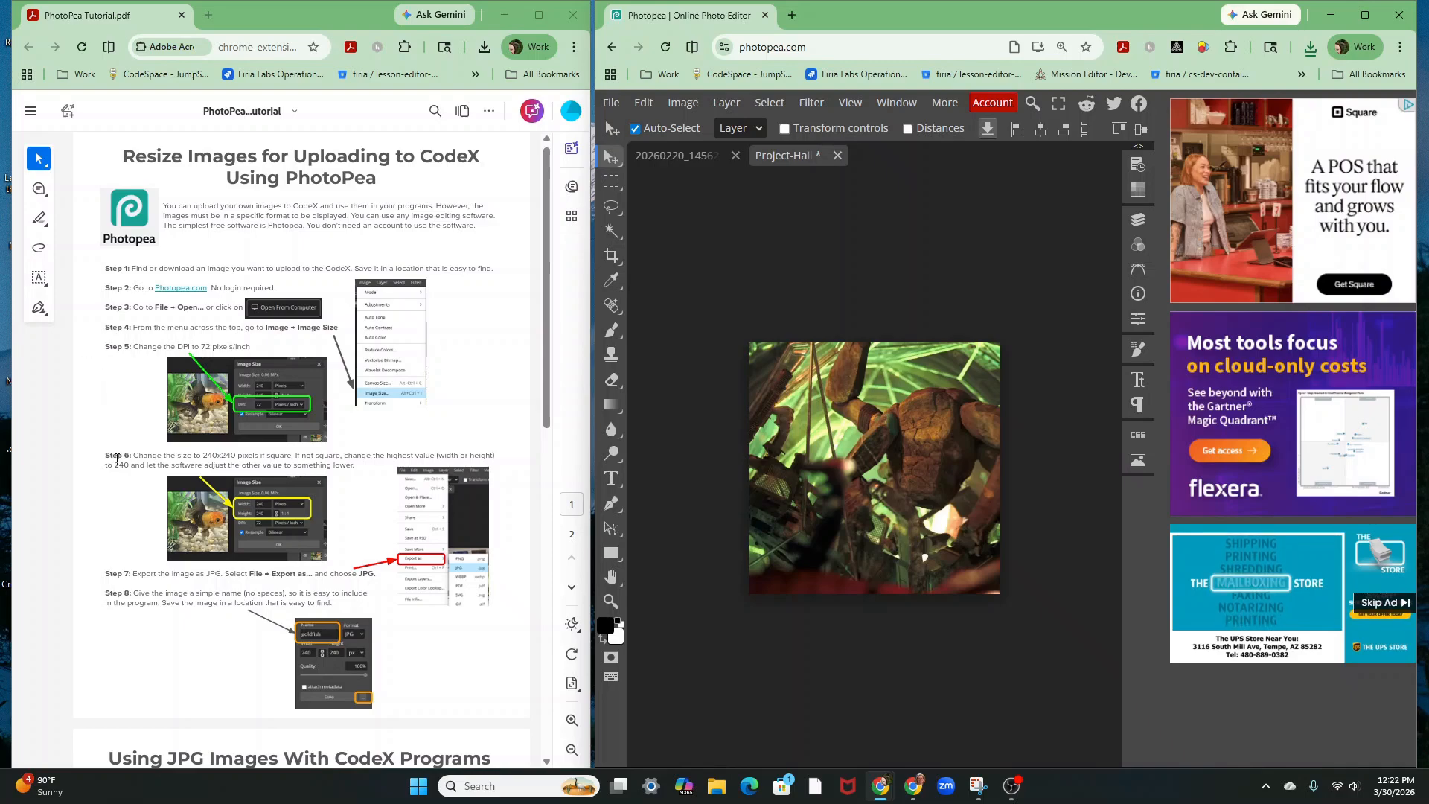
# In Image Size, set resolution to 72 DPI and width to 240, giving 240 x 240 pixels
pyautogui.click(677, 109)
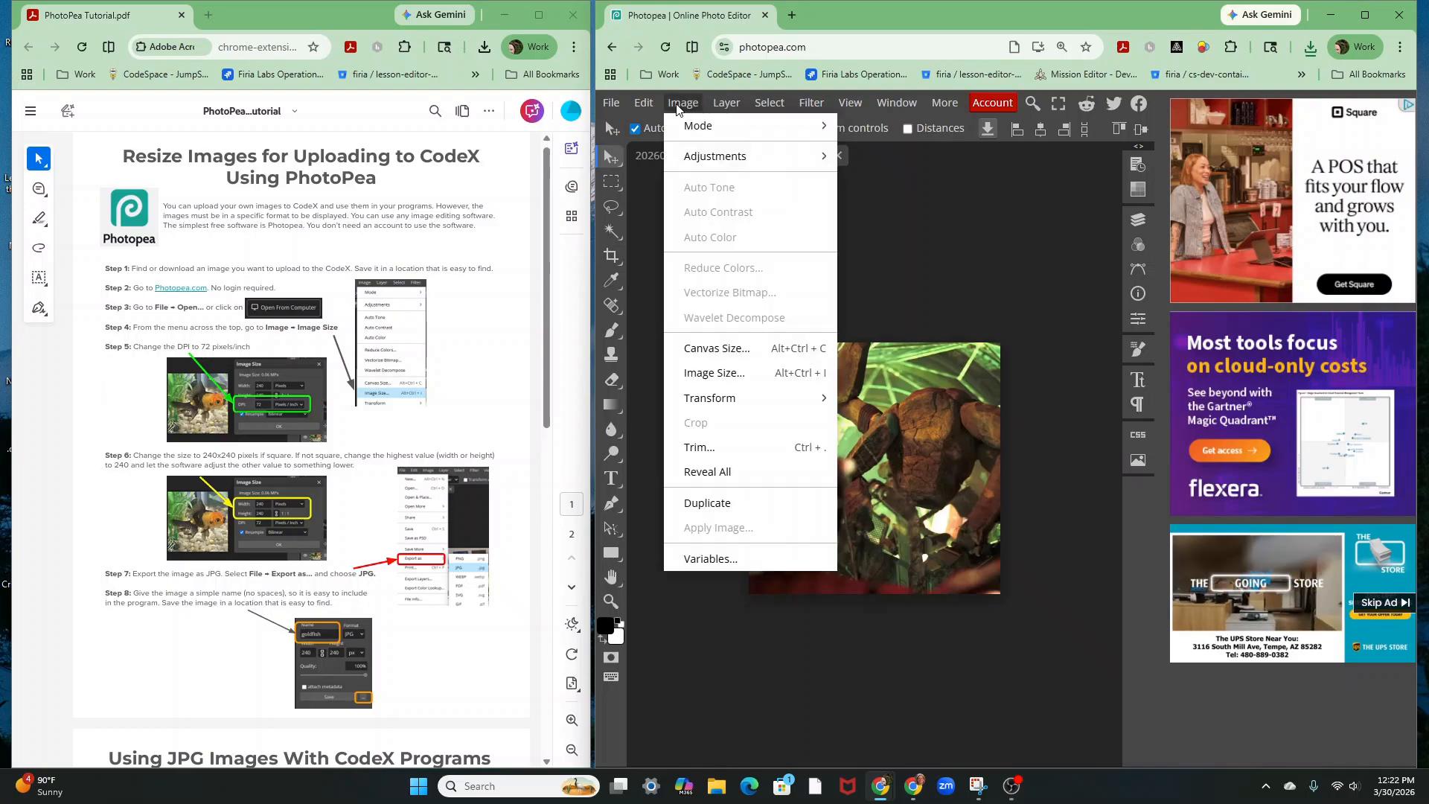
pyautogui.click(711, 373)
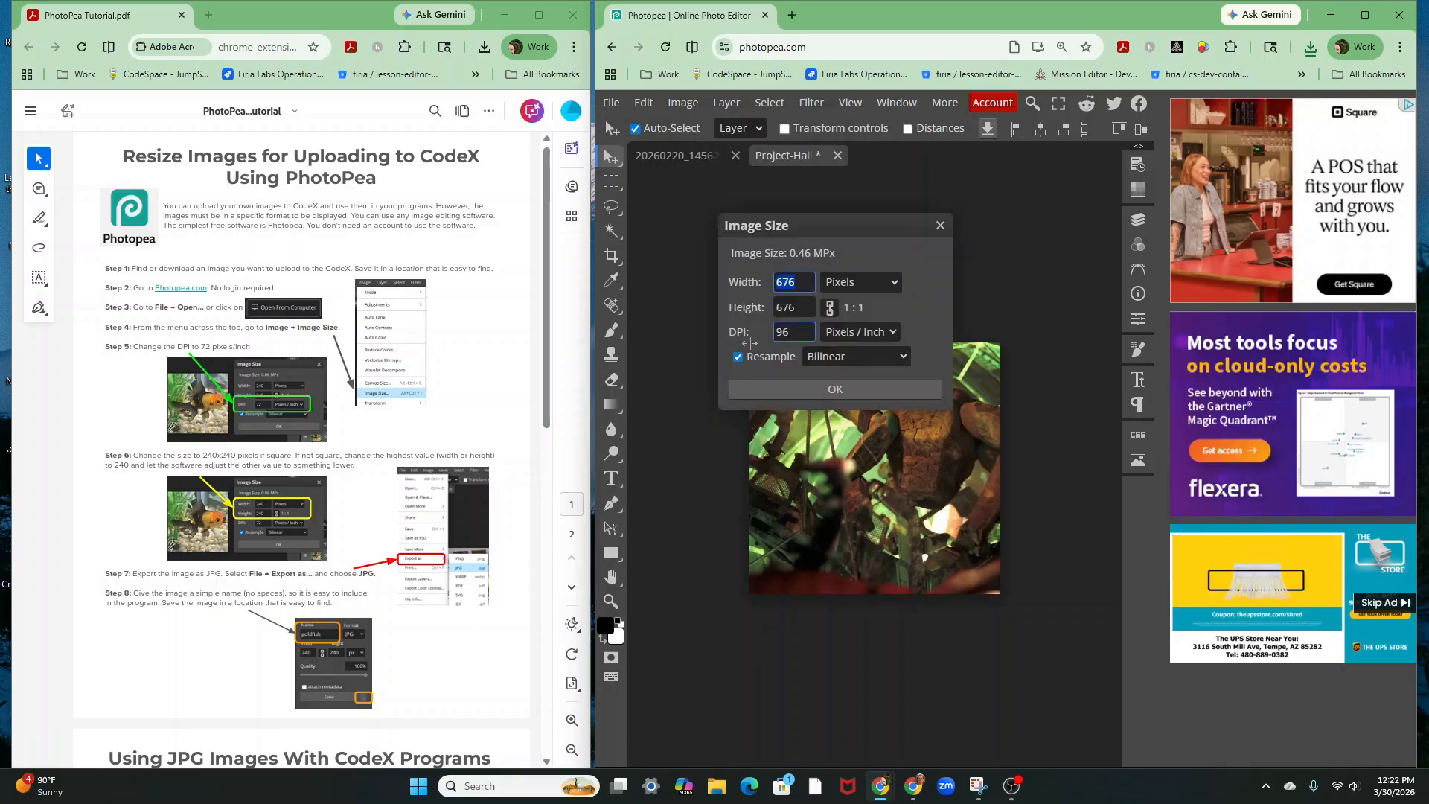
pyautogui.doubleClick(800, 329)
pyautogui.write('72')
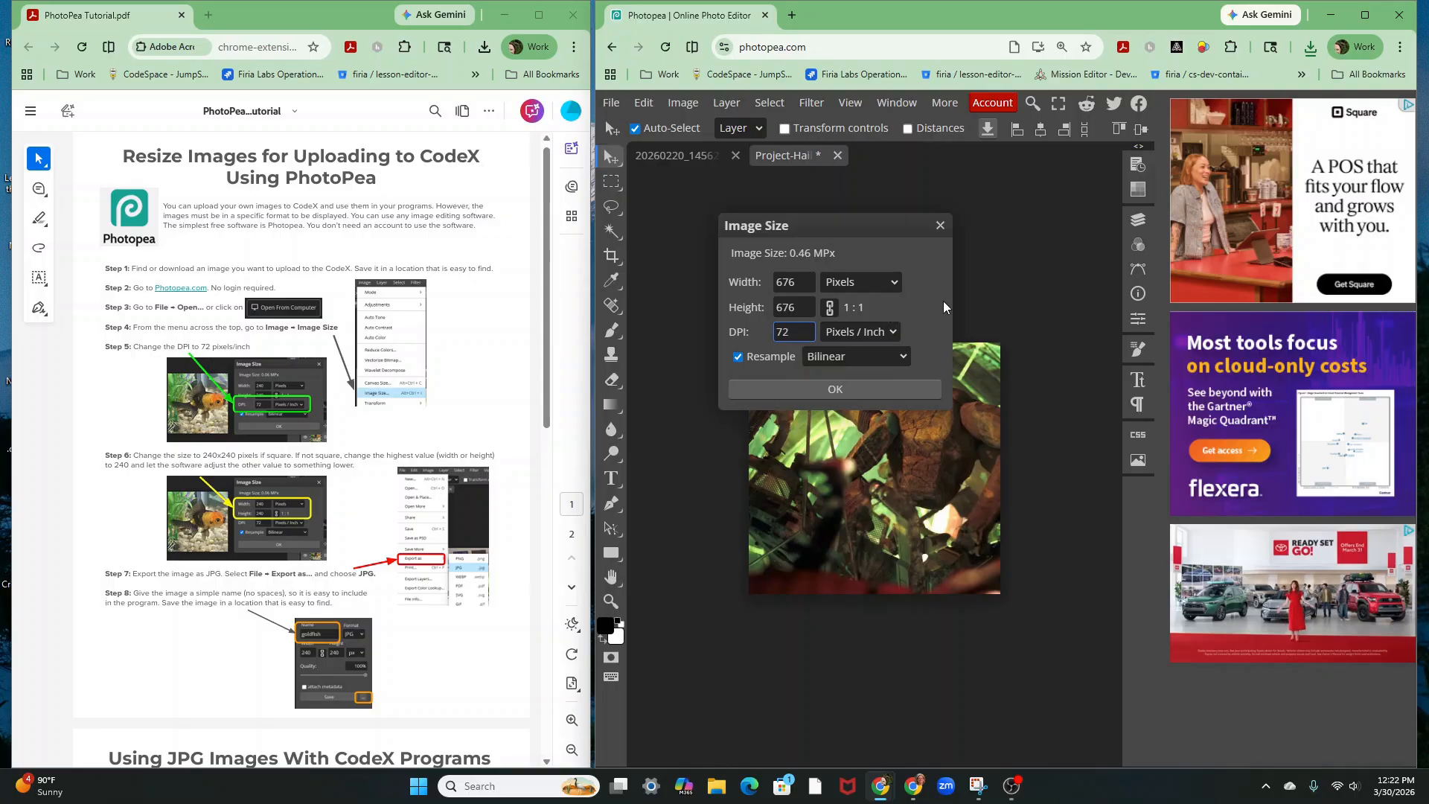
pyautogui.click(900, 302)
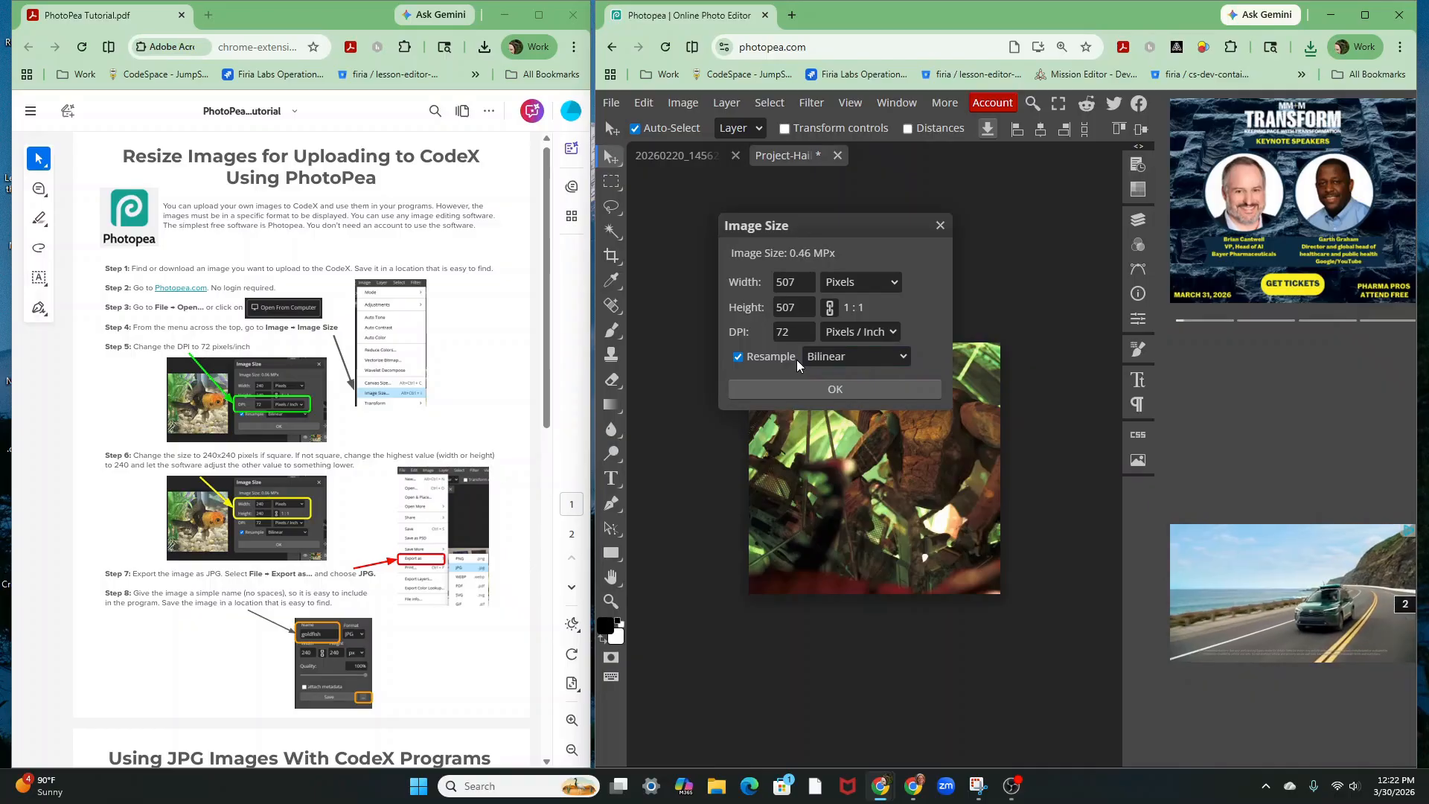
pyautogui.click(787, 300)
pyautogui.click(787, 290)
pyautogui.moveTo(800, 286); pyautogui.dragTo(729, 294)
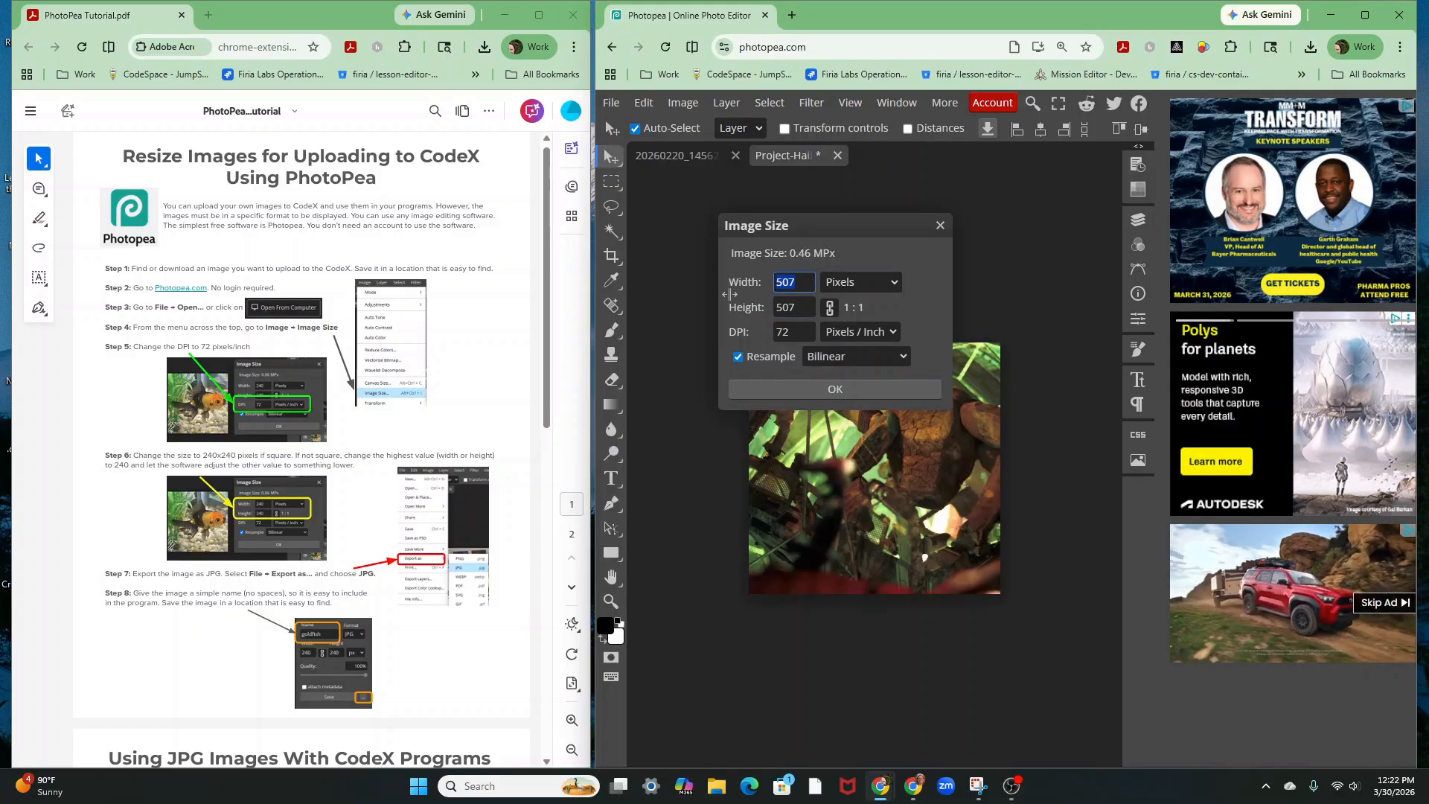
pyautogui.write('240')
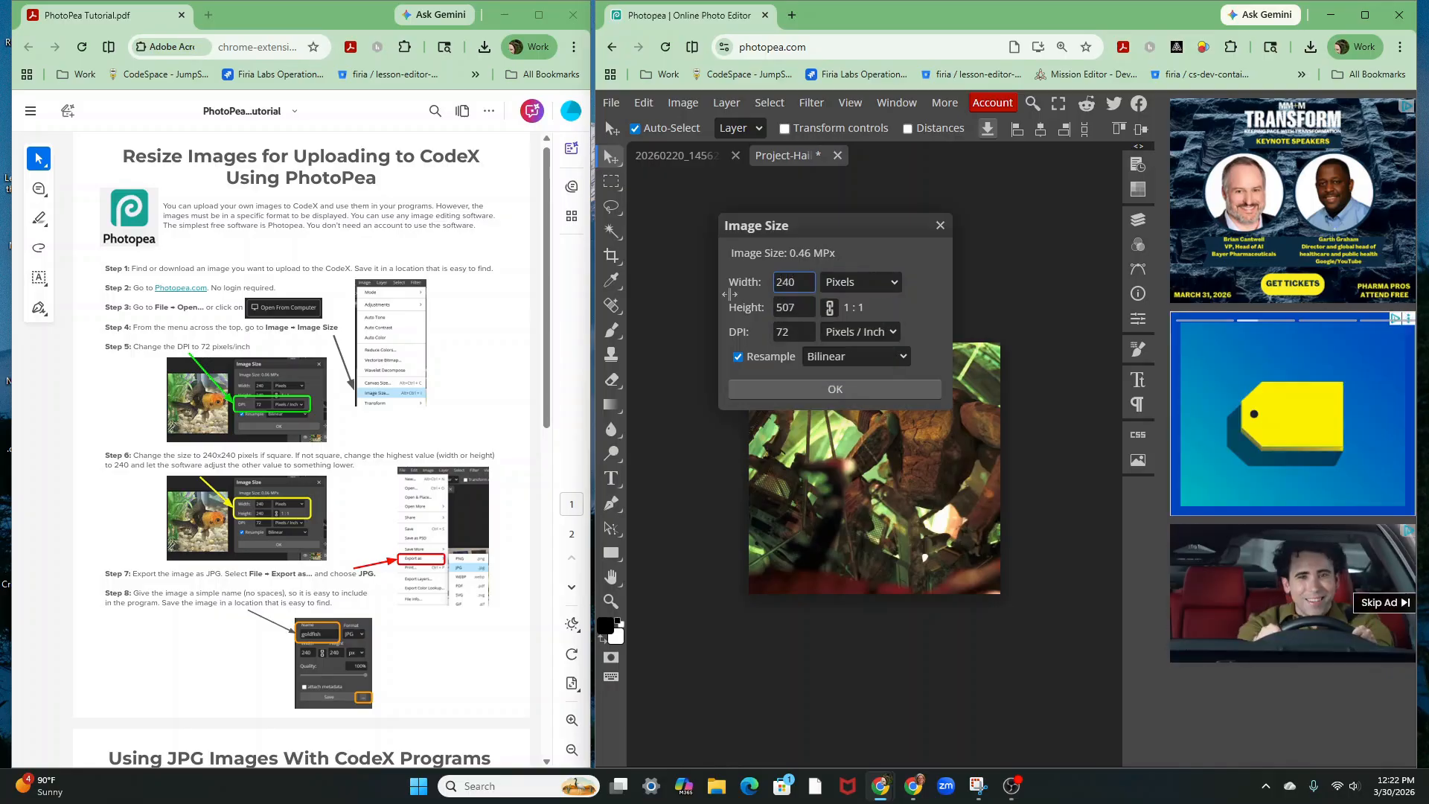
pyautogui.click(808, 301)
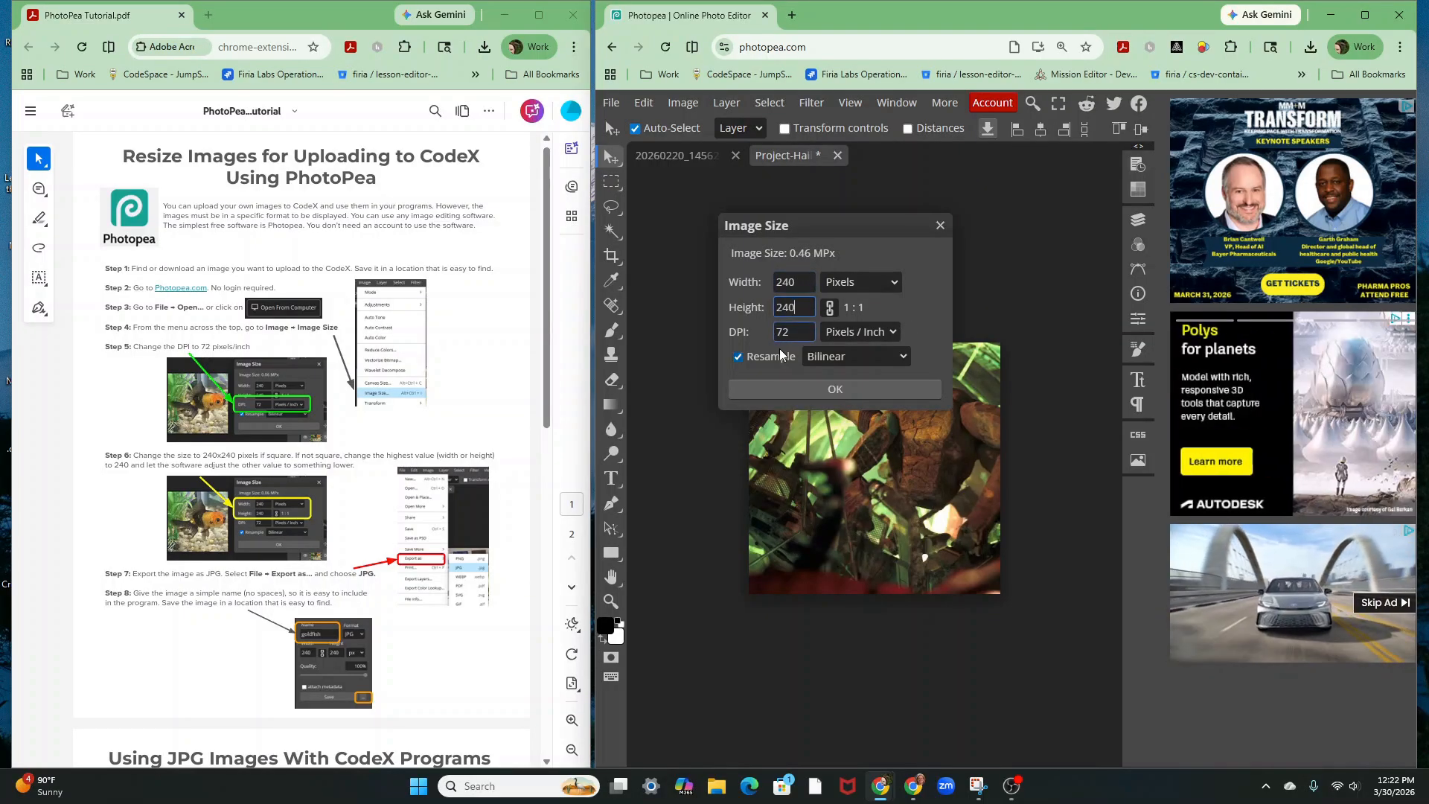
pyautogui.click(827, 387)
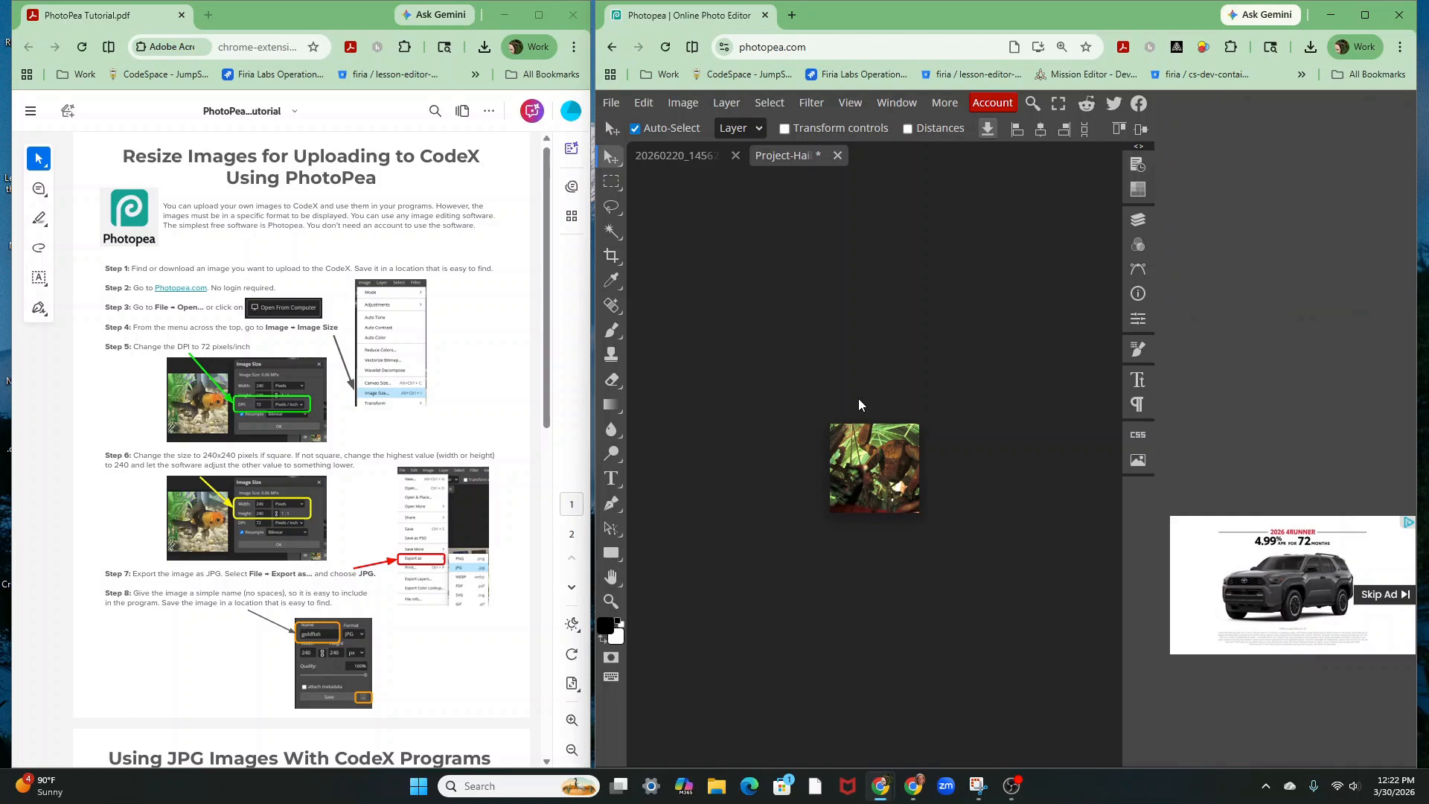
# Export the image as JPG, replacing the file name with Rocky, and save
pyautogui.click(611, 102)
pyautogui.moveTo(658, 346)
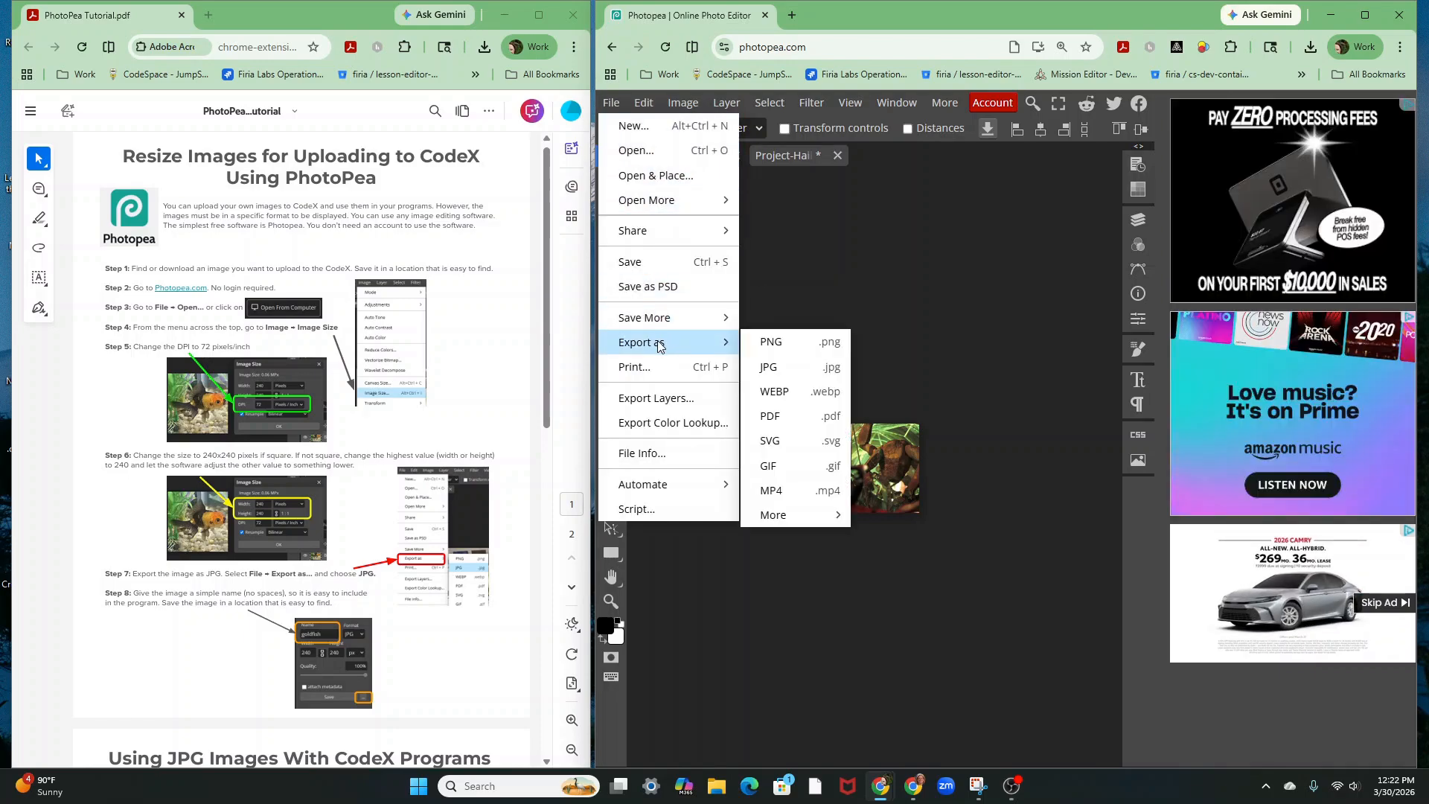
pyautogui.click(777, 364)
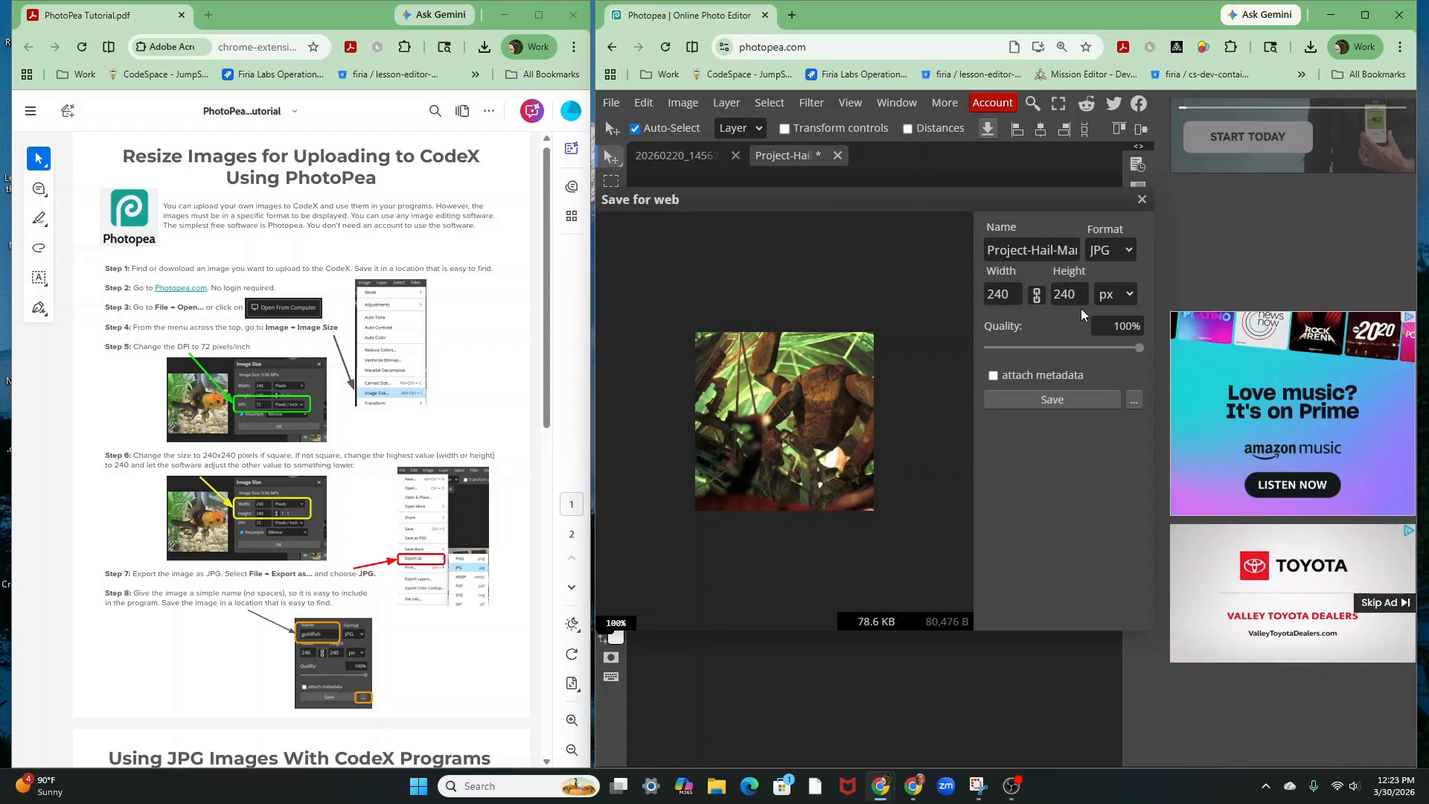
pyautogui.click(1074, 250)
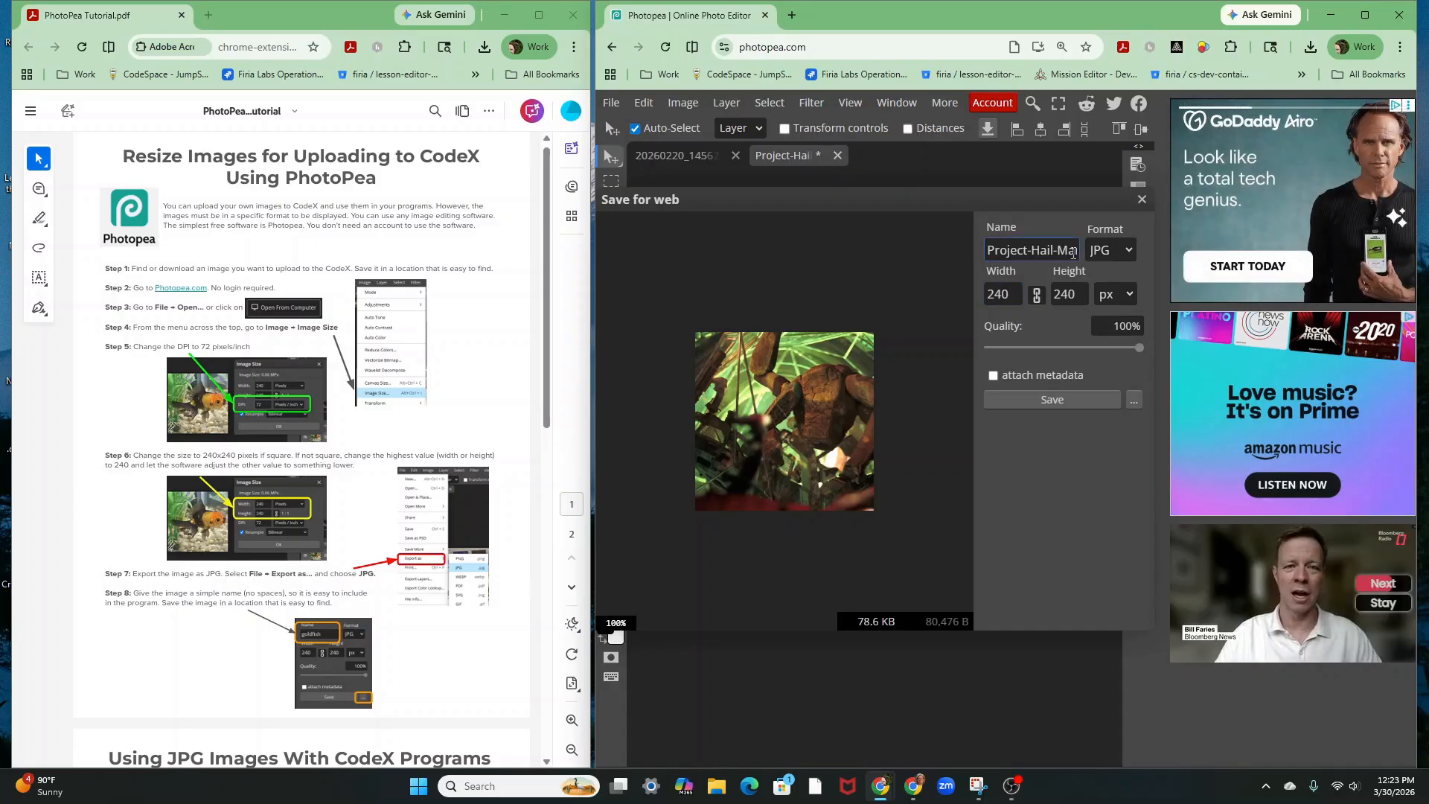
pyautogui.hotkey('ctrl', 'a')
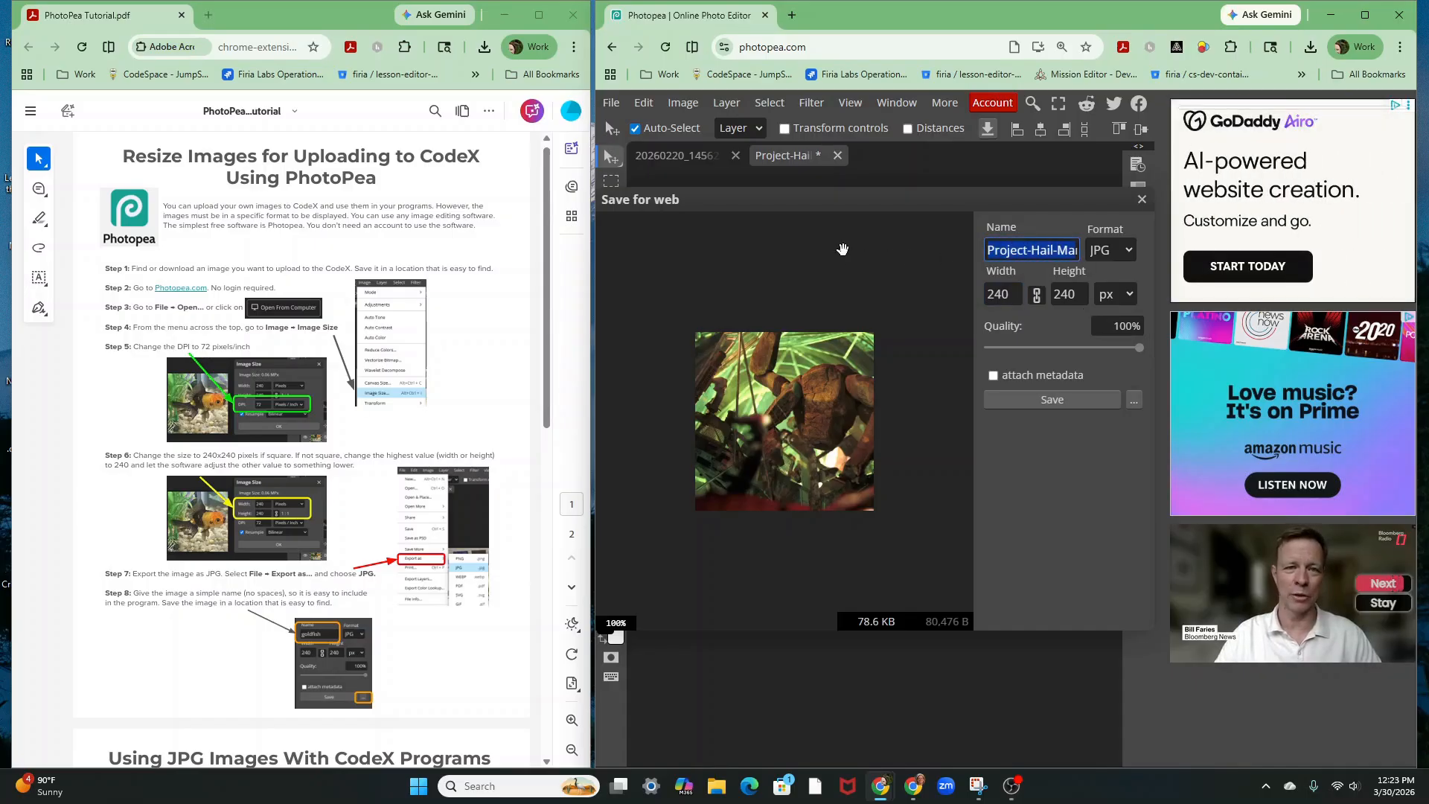
pyautogui.write('Rocky')
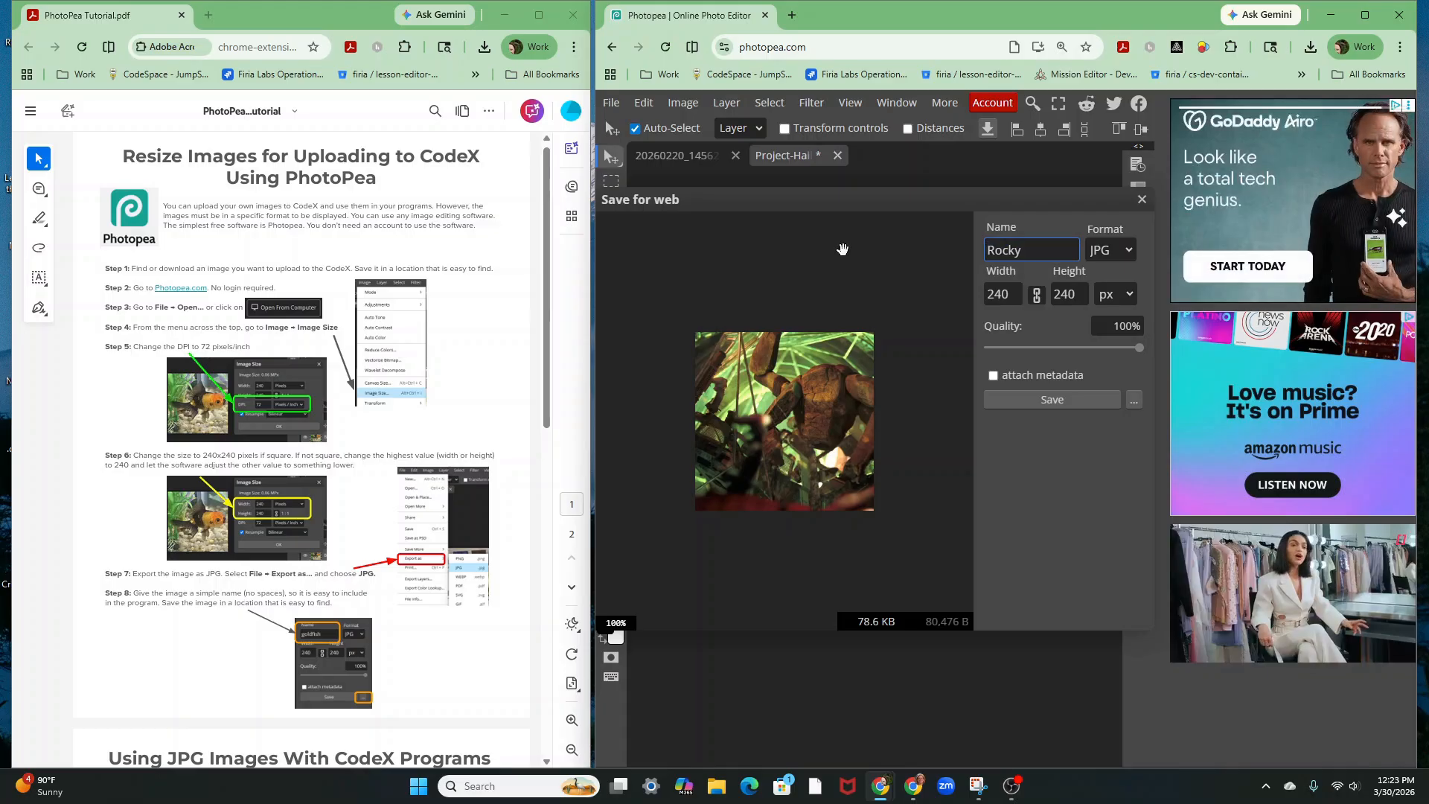
pyautogui.click(1052, 400)
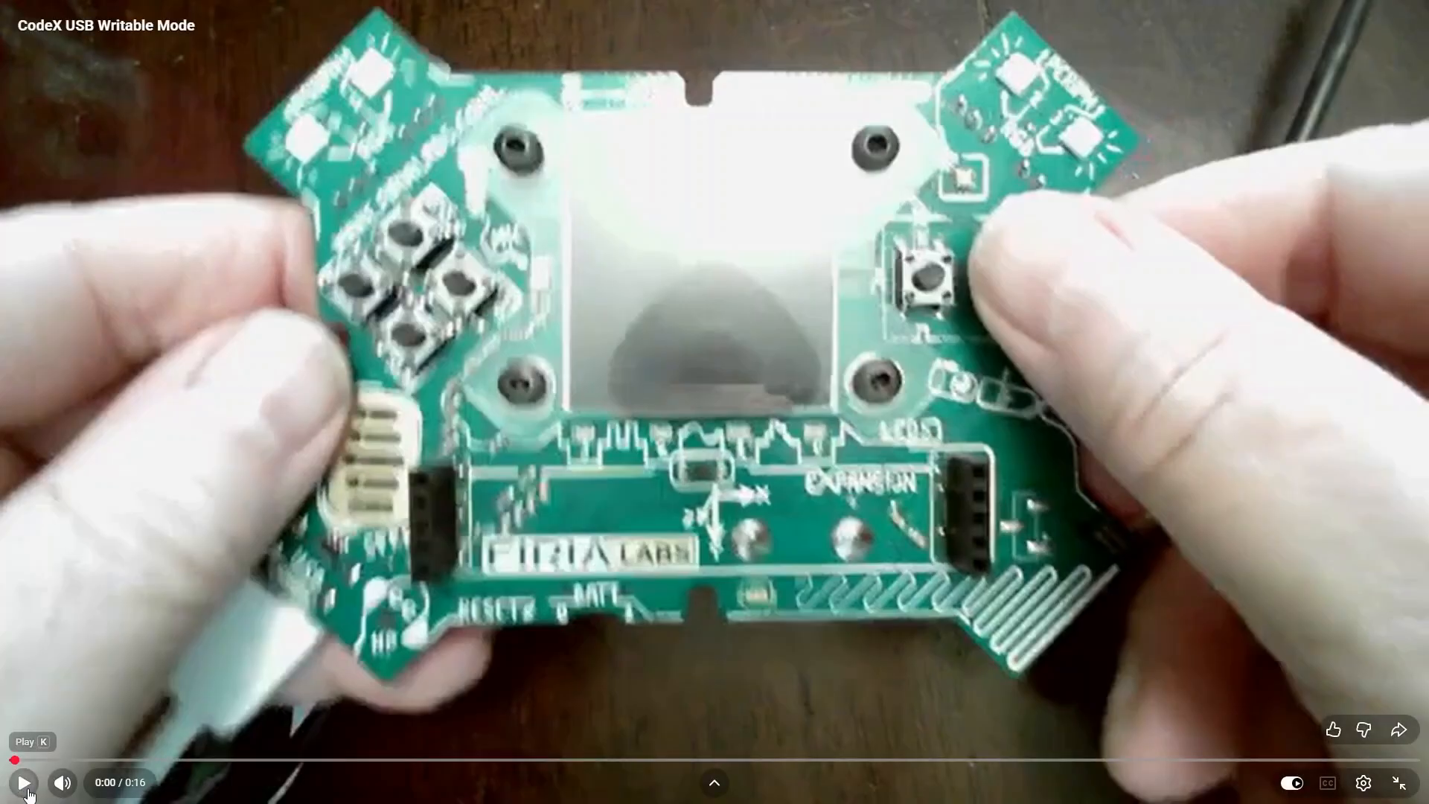
# Play the CodeX USB Writable Mode video
pyautogui.click(25, 783)
pyautogui.click(35, 789)
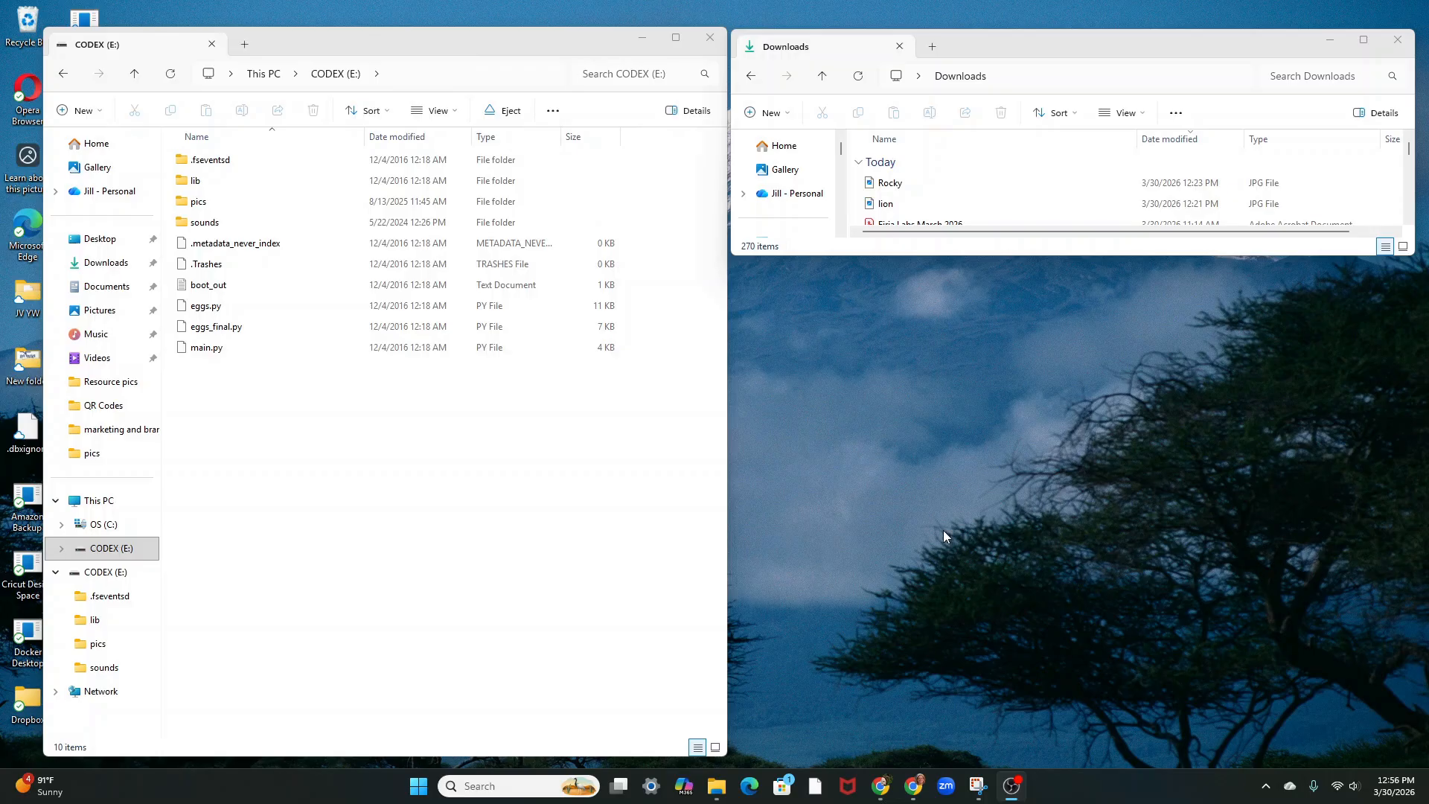
# Copy Rocky and lion JPGs from Downloads into the pics folder on CODEX (E:), then close both windows
pyautogui.doubleClick(199, 204)
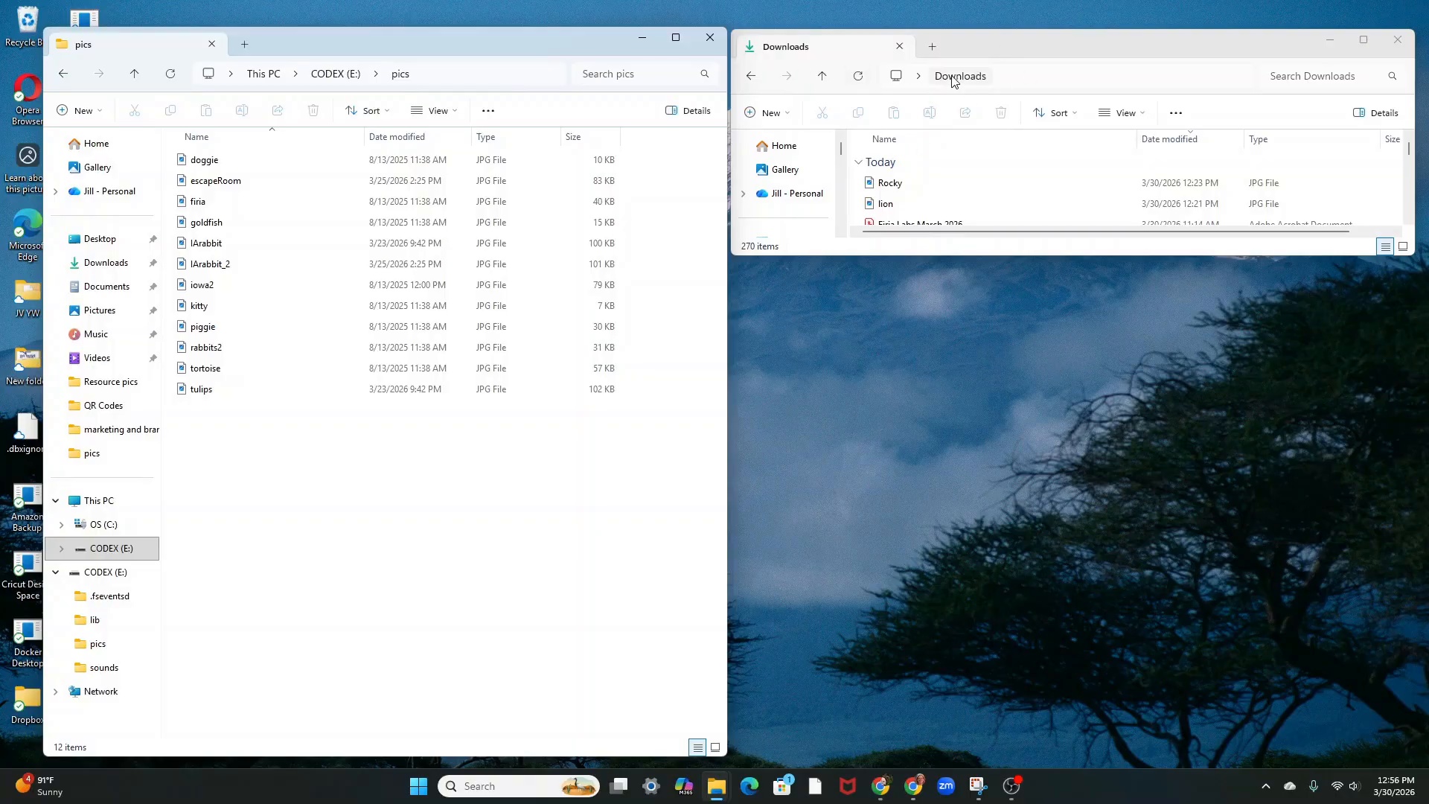
pyautogui.moveTo(952, 204); pyautogui.dragTo(363, 461)
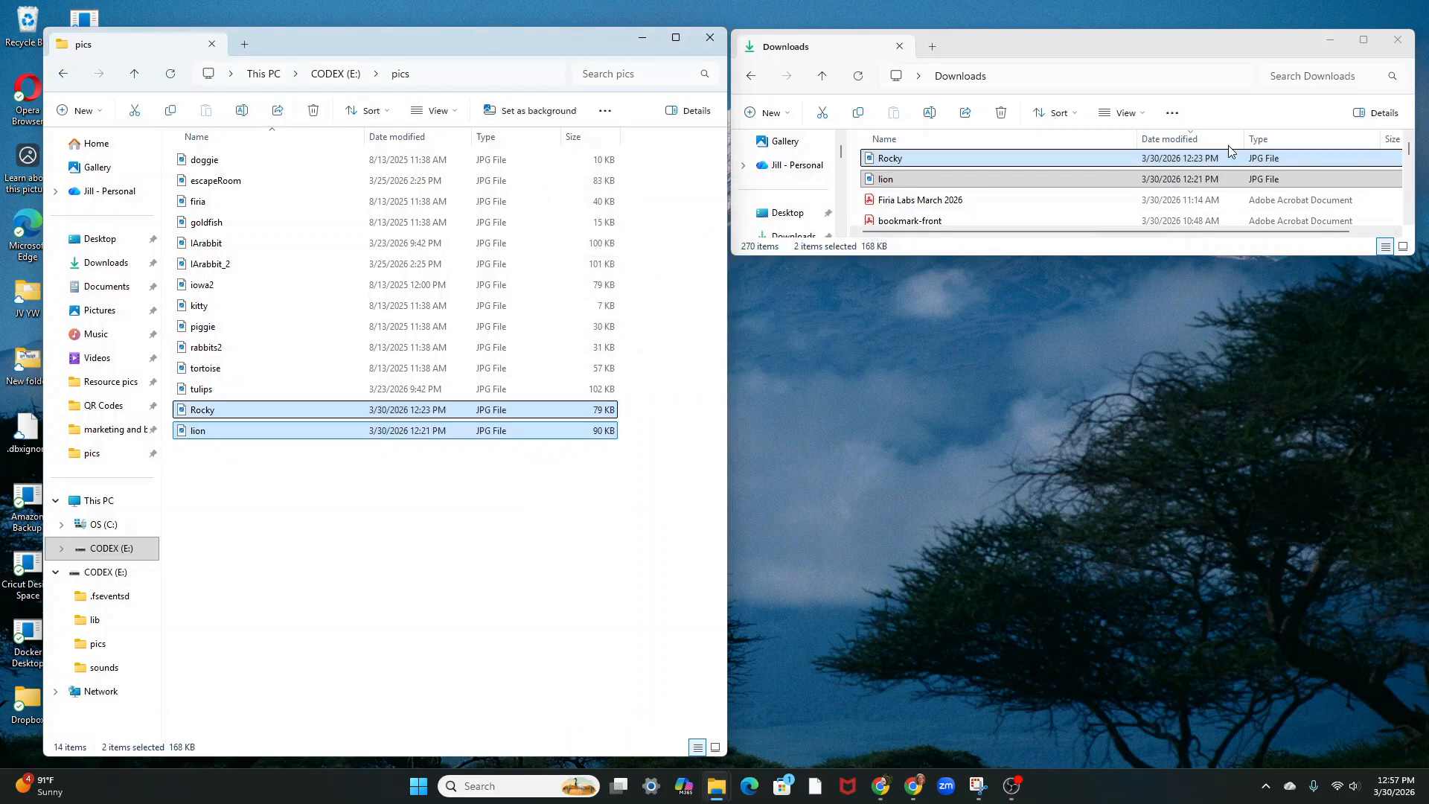
pyautogui.click(1397, 40)
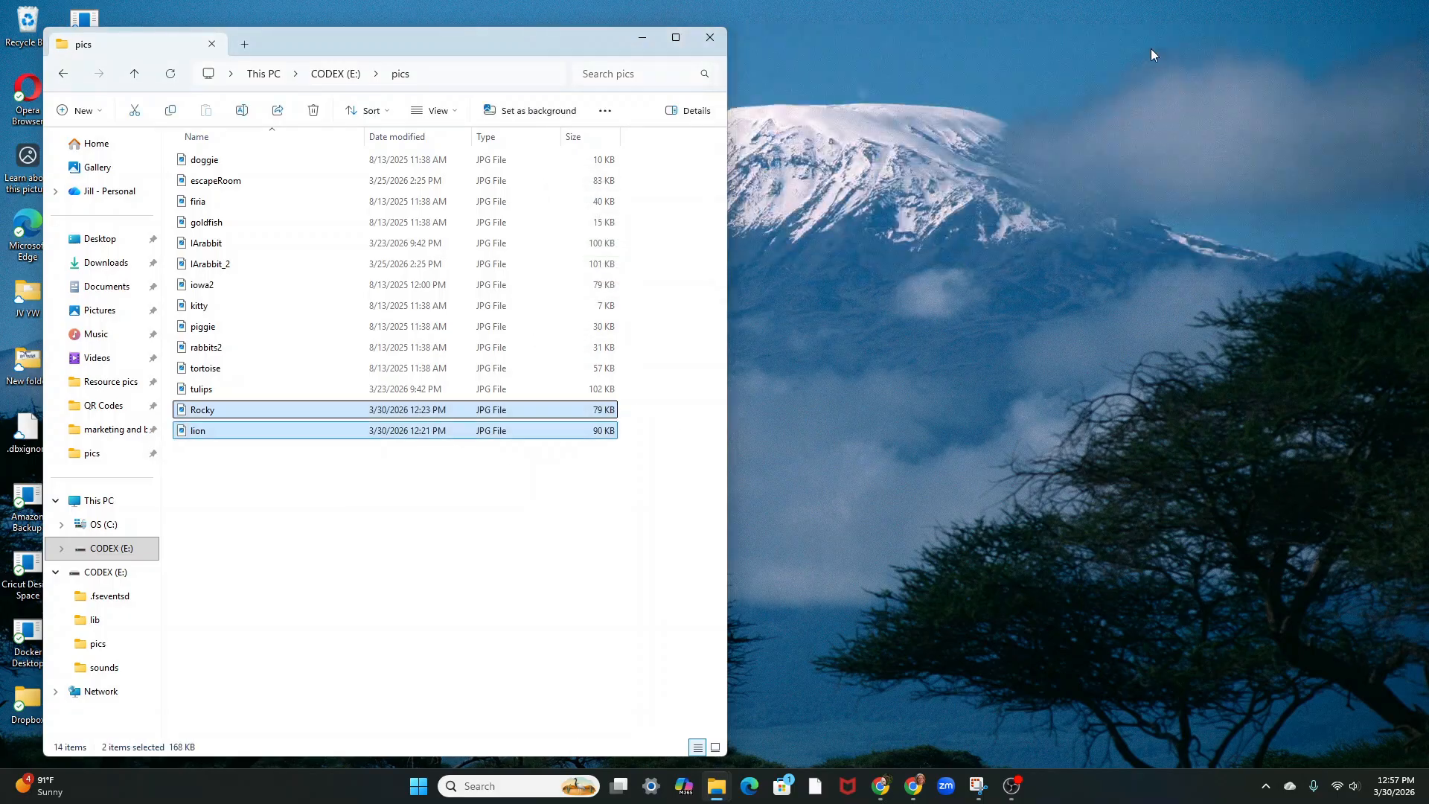
pyautogui.click(709, 39)
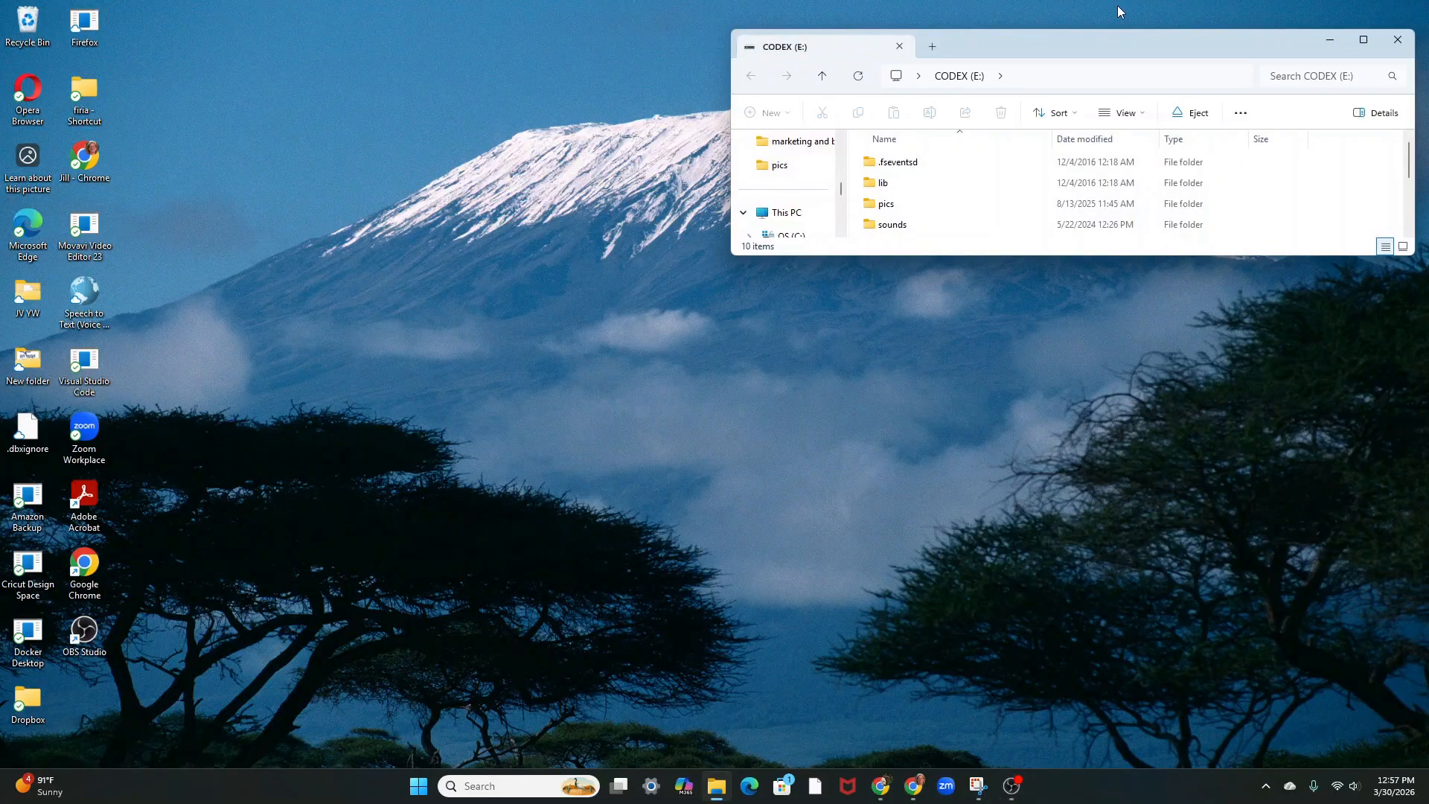
# Check that lion and Rocky appear in the CODEX (E:) pics folder, then close it
pyautogui.moveTo(1054, 256); pyautogui.dragTo(1030, 571)
pyautogui.doubleClick(885, 204)
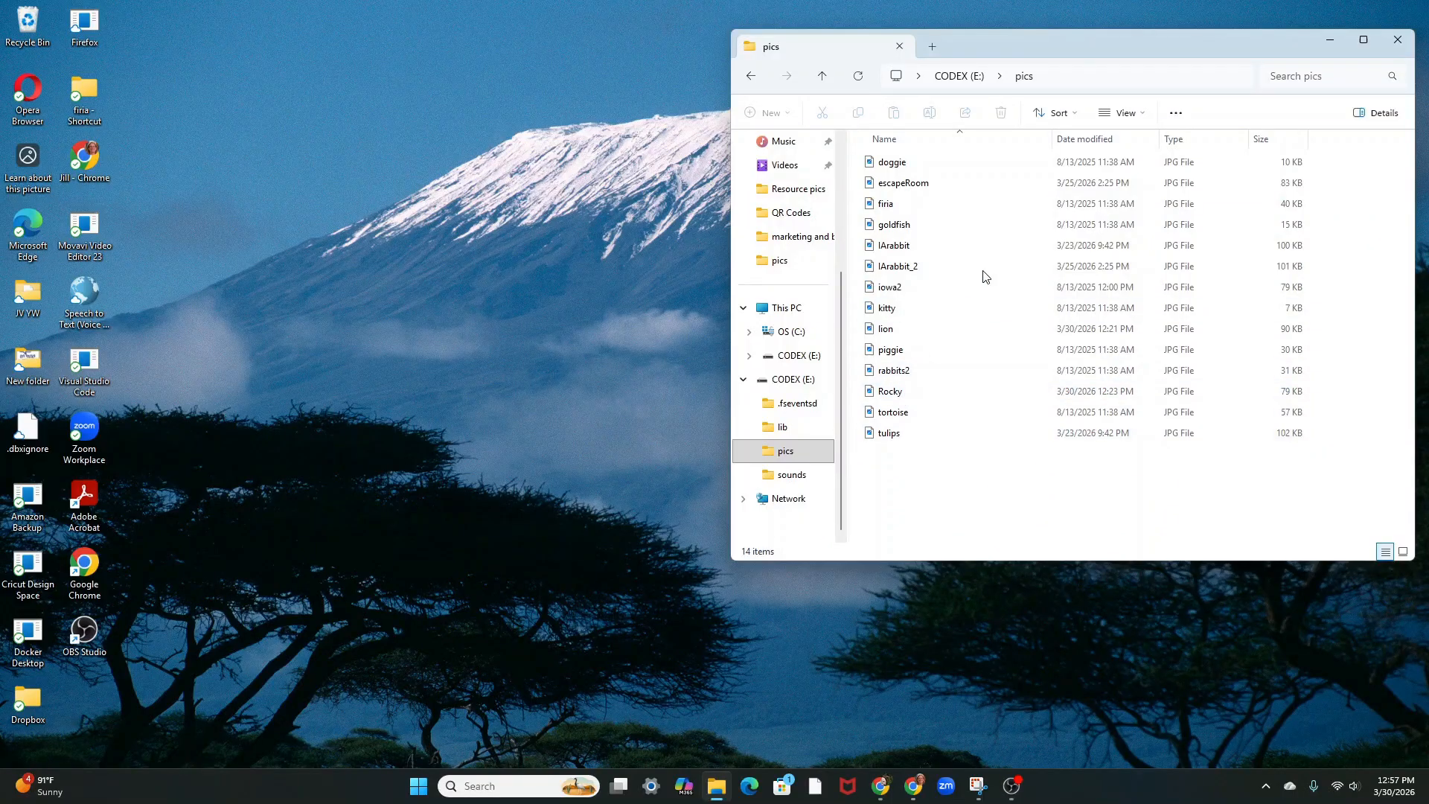
pyautogui.click(1398, 39)
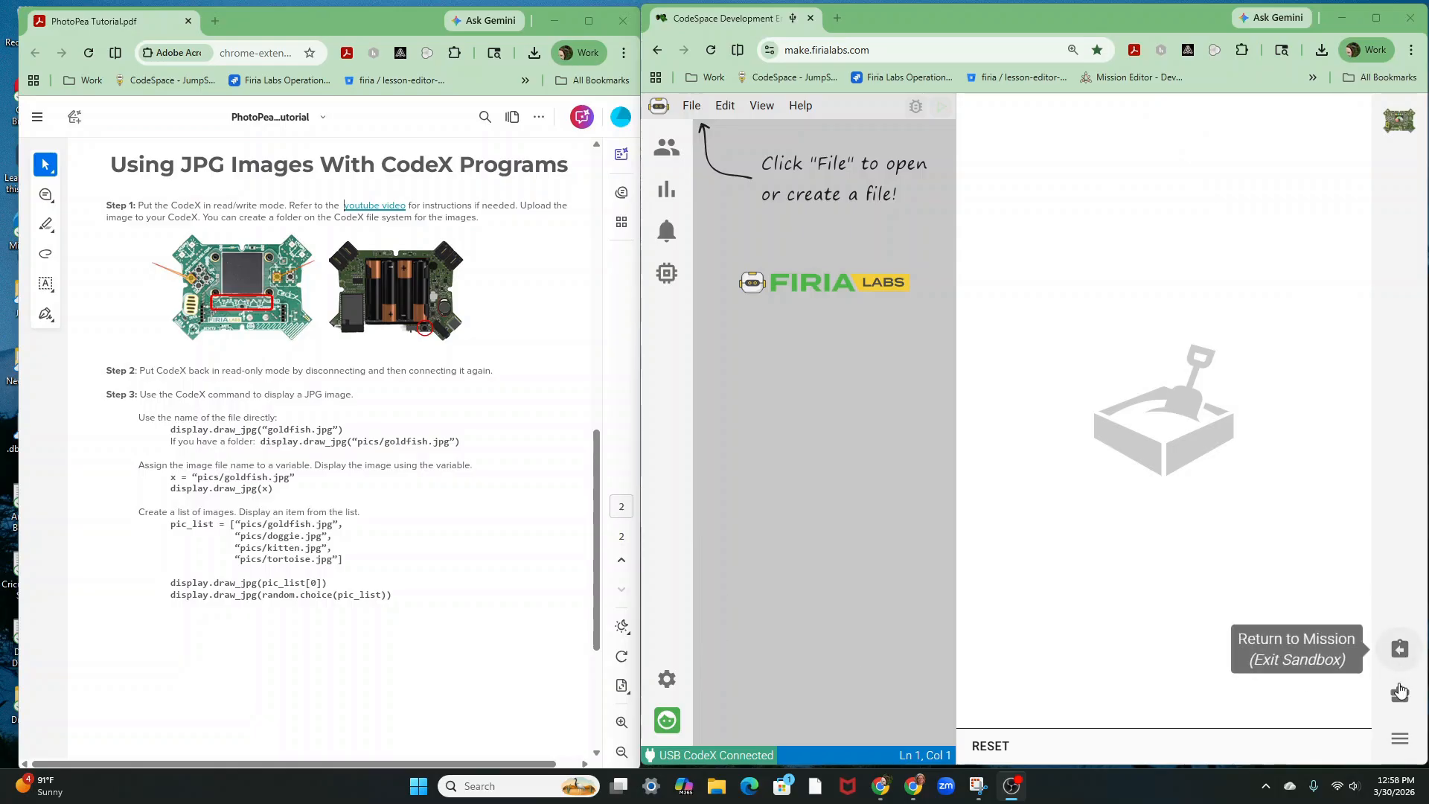
# Run 'from codex import *' in the CodeSpace console
pyautogui.click(1400, 738)
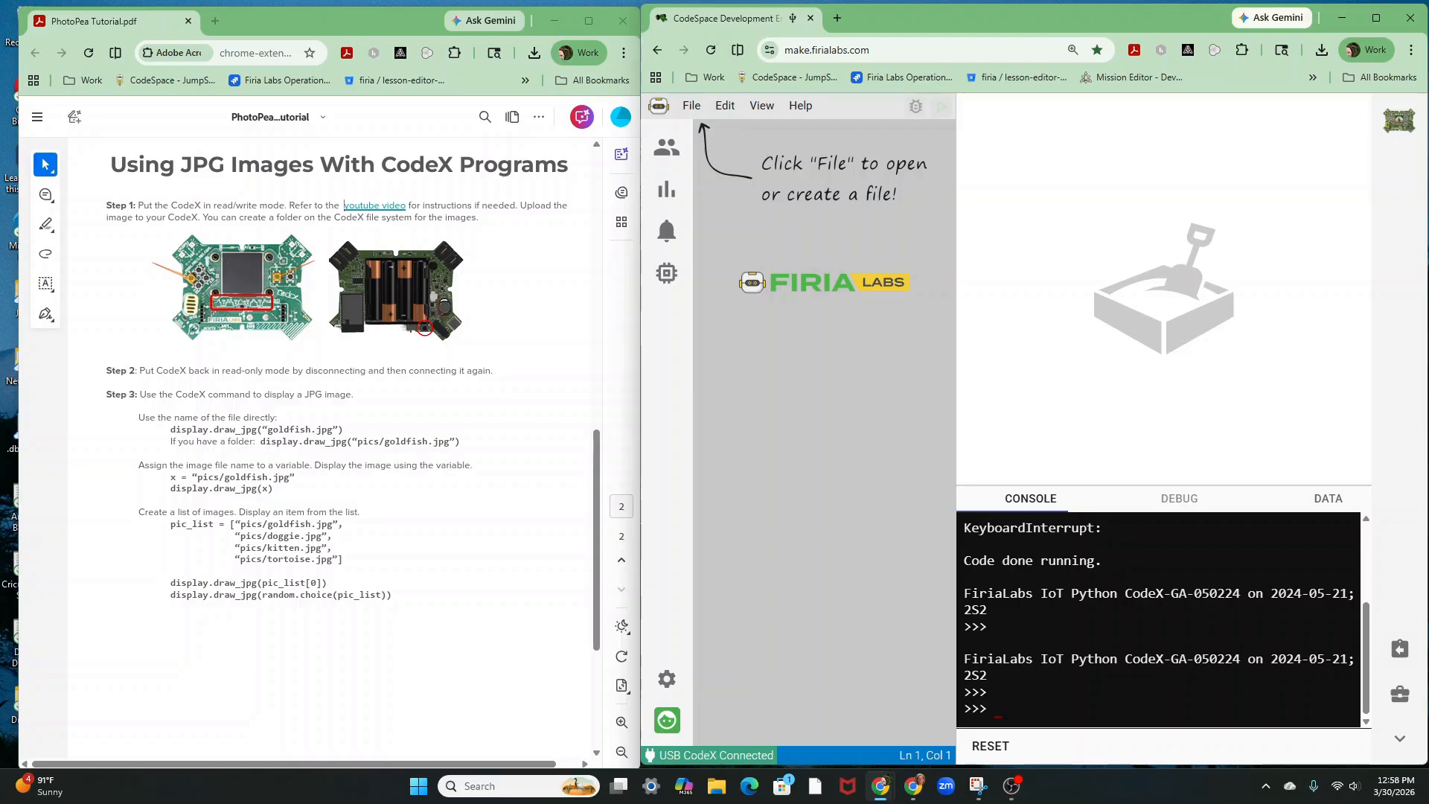
pyautogui.write('from codex import *')
pyautogui.press('Return')
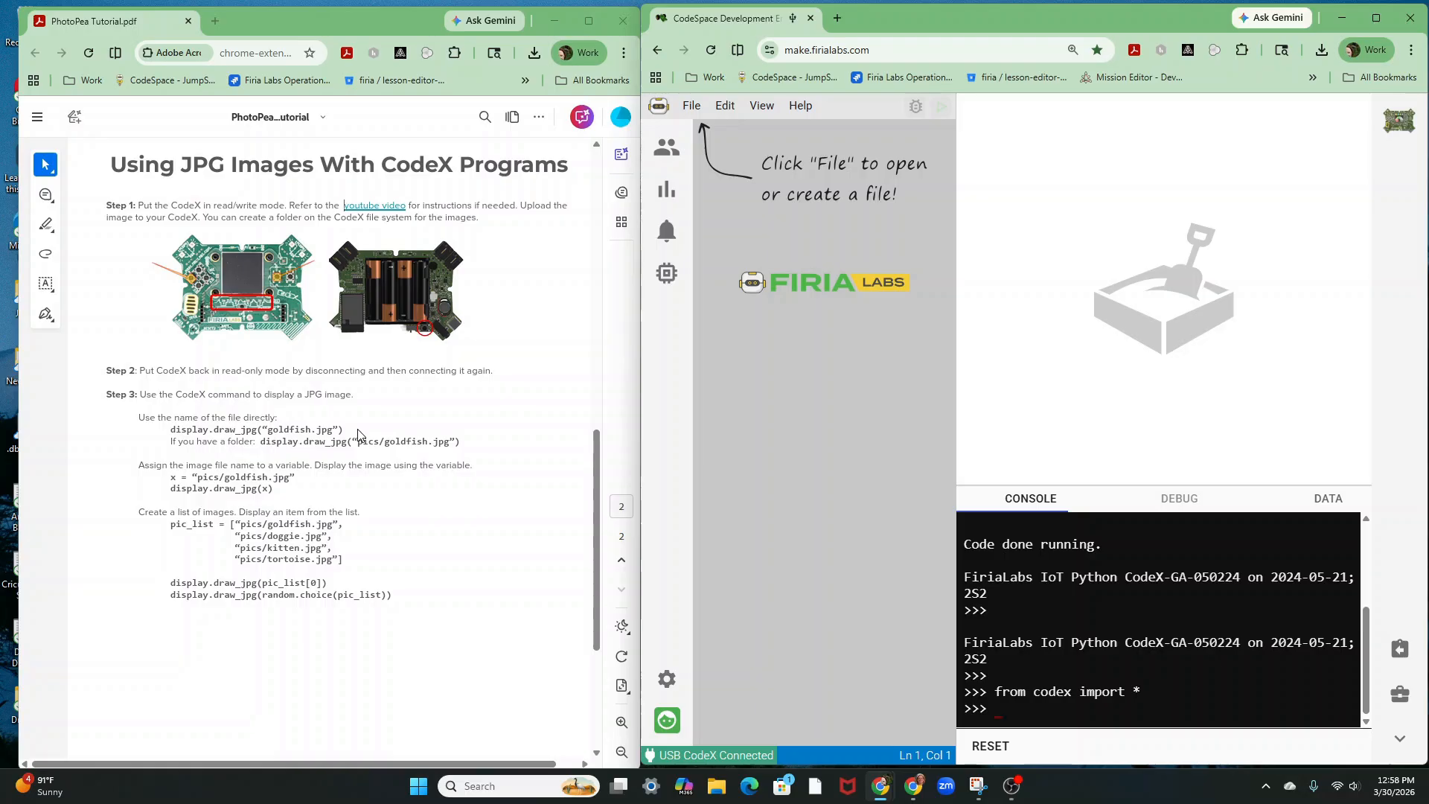
# Run display.draw_jpg("pics/Rocky.jpg") to show Rocky on the CodeX screen
pyautogui.write('display.jp')
pyautogui.press('BackSpace')
pyautogui.press('BackSpace')
pyautogui.write('draw_jpg("')
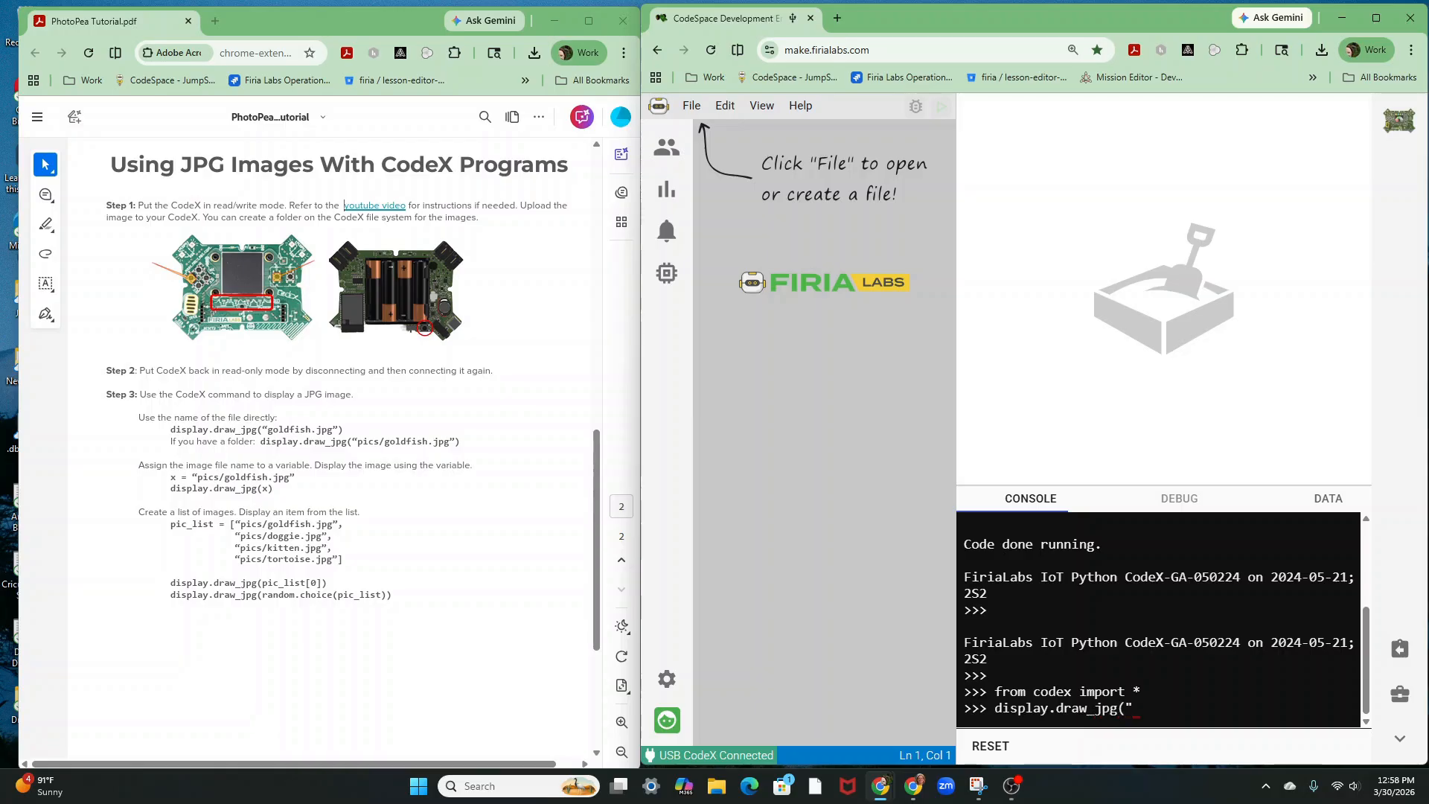
pyautogui.write('pics/Rocky.jpg")')
pyautogui.press('Return')
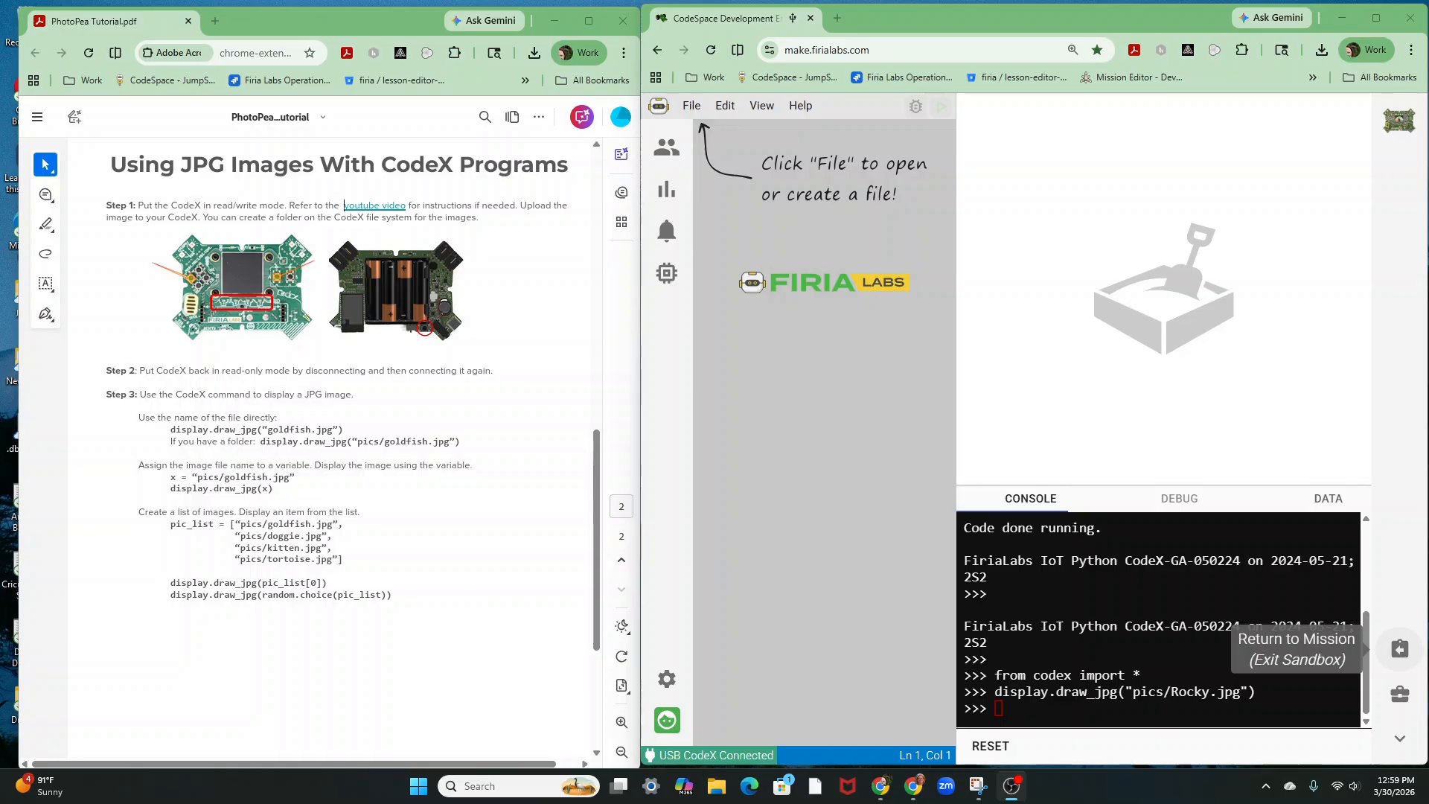
# Run display.draw_jpg("pics/lion.jpg") to show the lion on the CodeX screen
pyautogui.click(1017, 707)
pyautogui.write('displa')
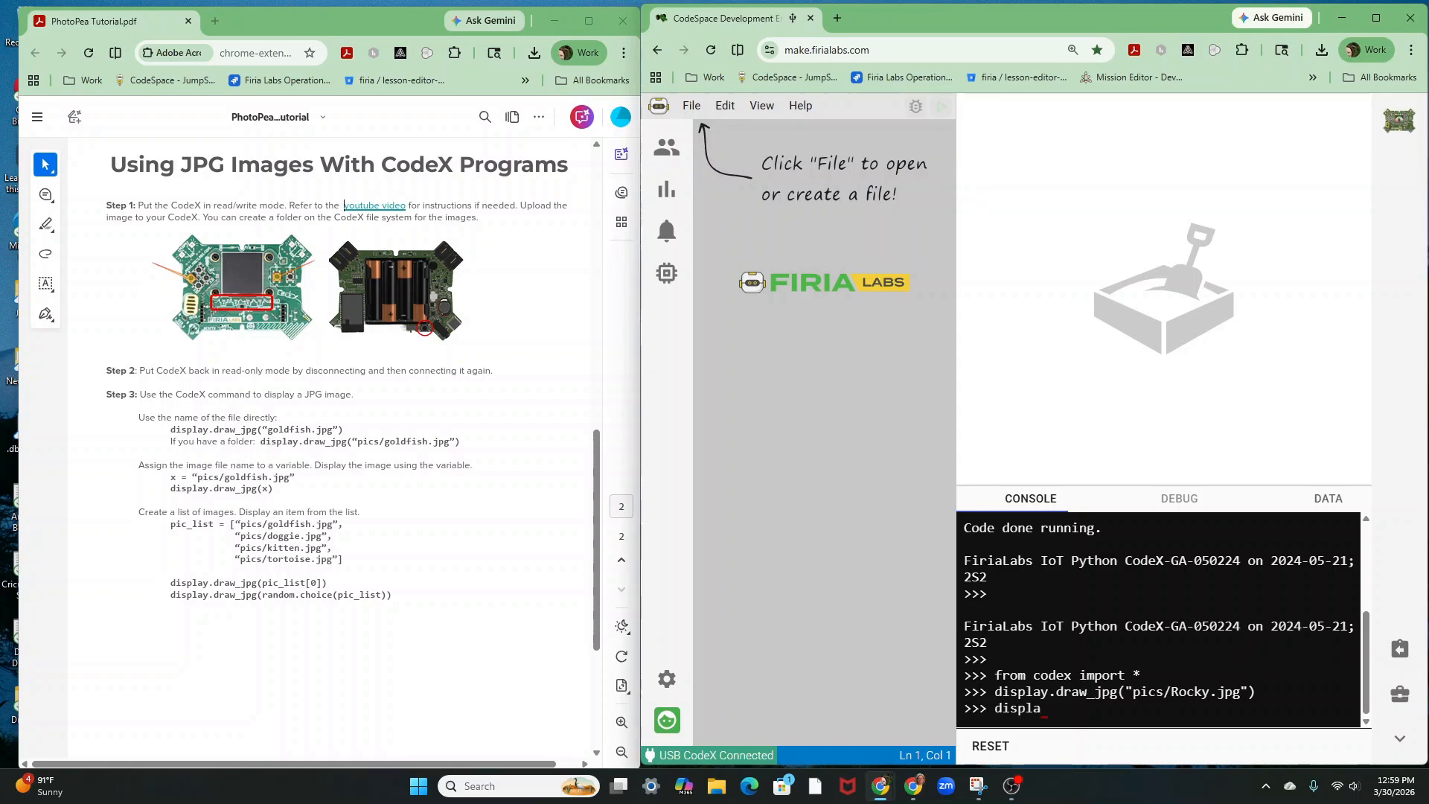
pyautogui.write('y.draw_jpg("pics/lio.')
pyautogui.press('BackSpace')
pyautogui.write('n.jpg')
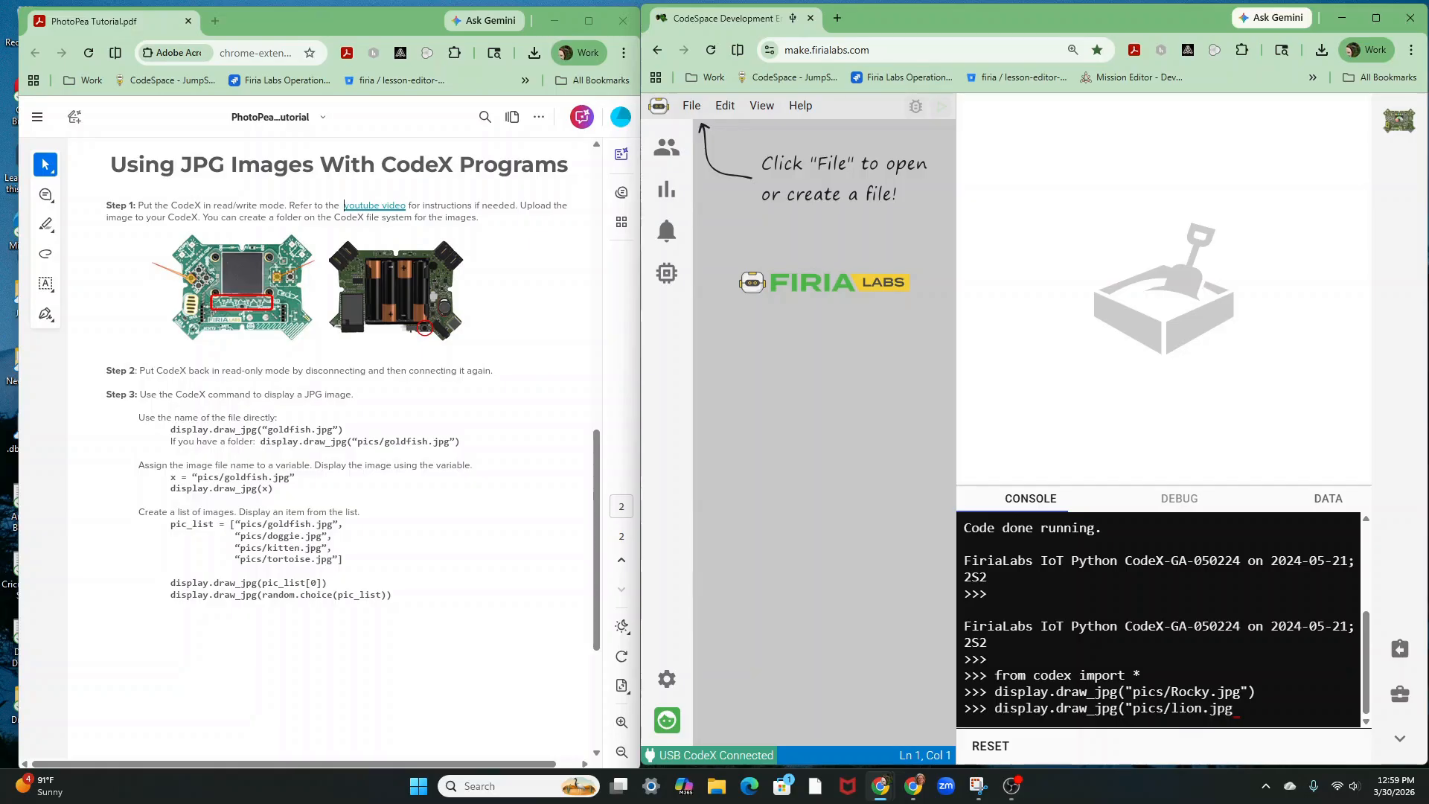
pyautogui.write('")')
pyautogui.press('Return')
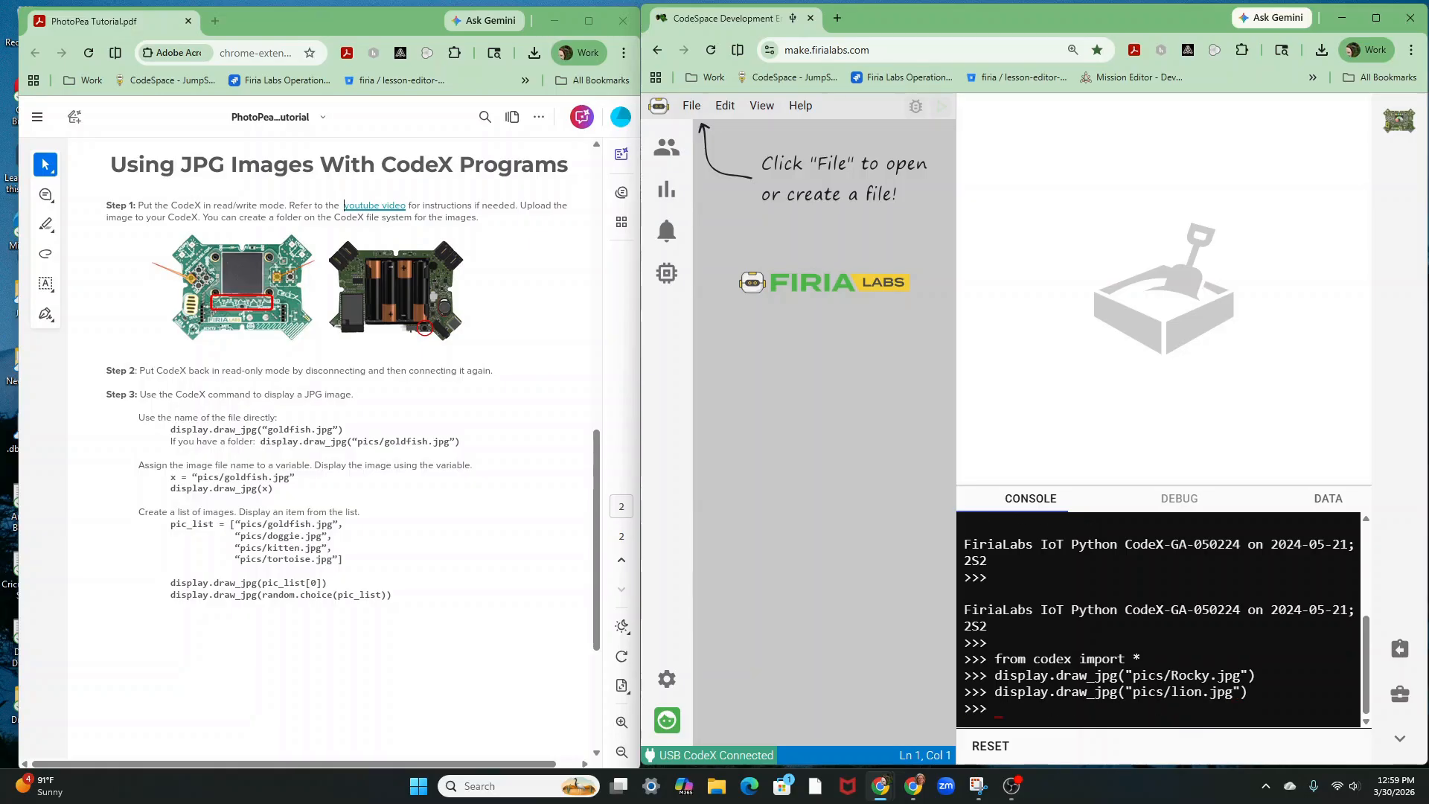